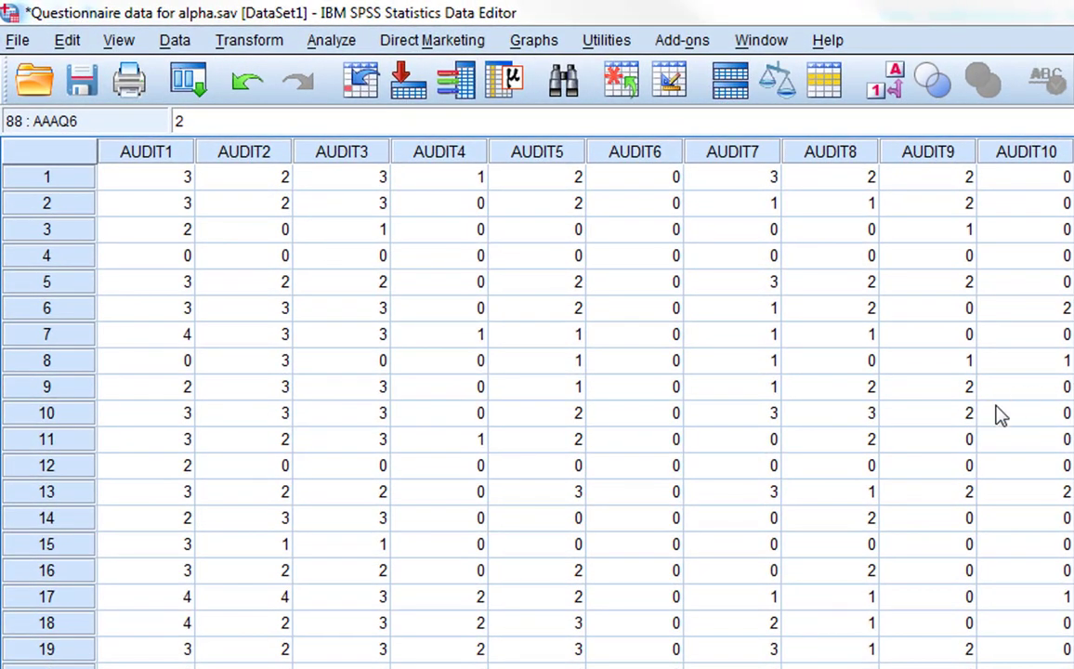
# Highlight the AUDIT1–AUDIT10 columns and the whole data grid, then clear the selection
pyautogui.click(119, 144)
pyautogui.moveTo(190, 157); pyautogui.dragTo(1038, 156)
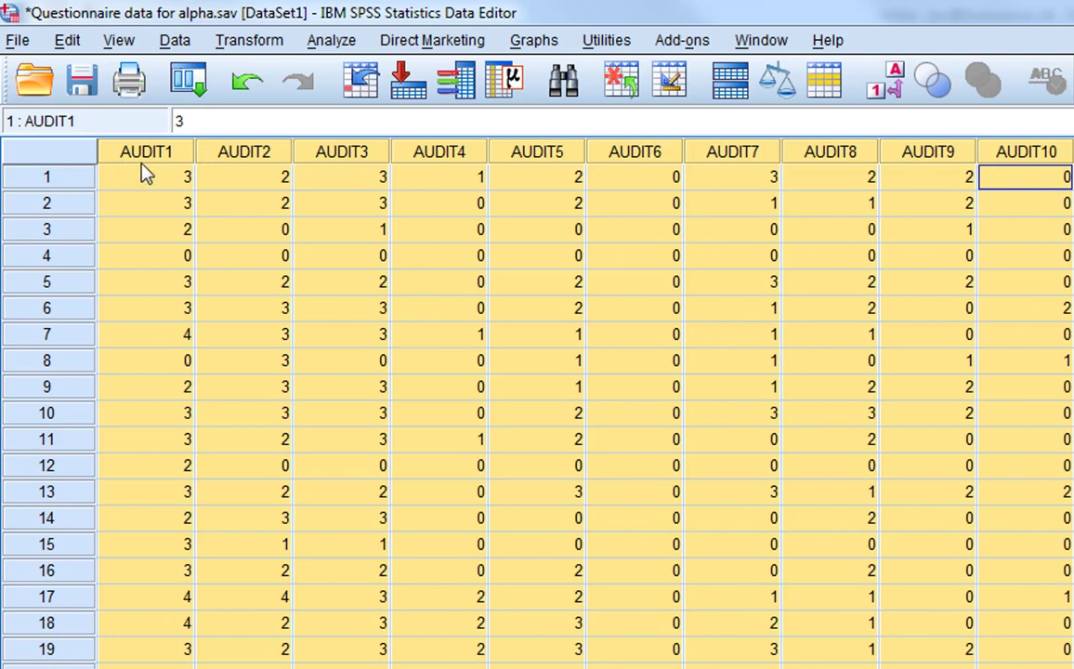
pyautogui.click(154, 182)
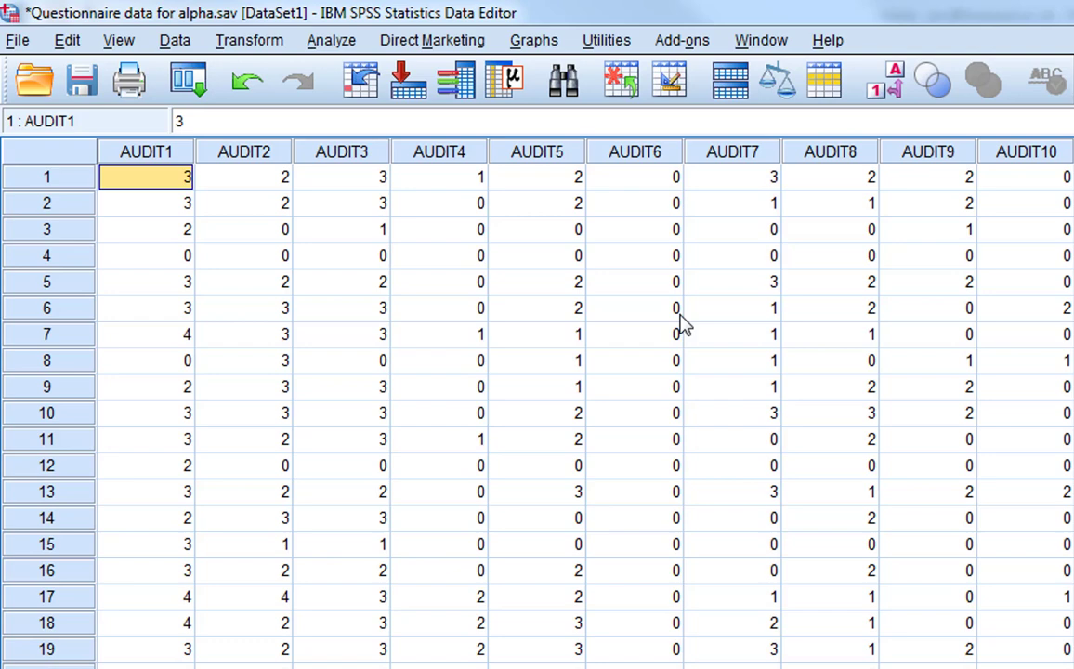
pyautogui.hotkey('ctrl', 'a')
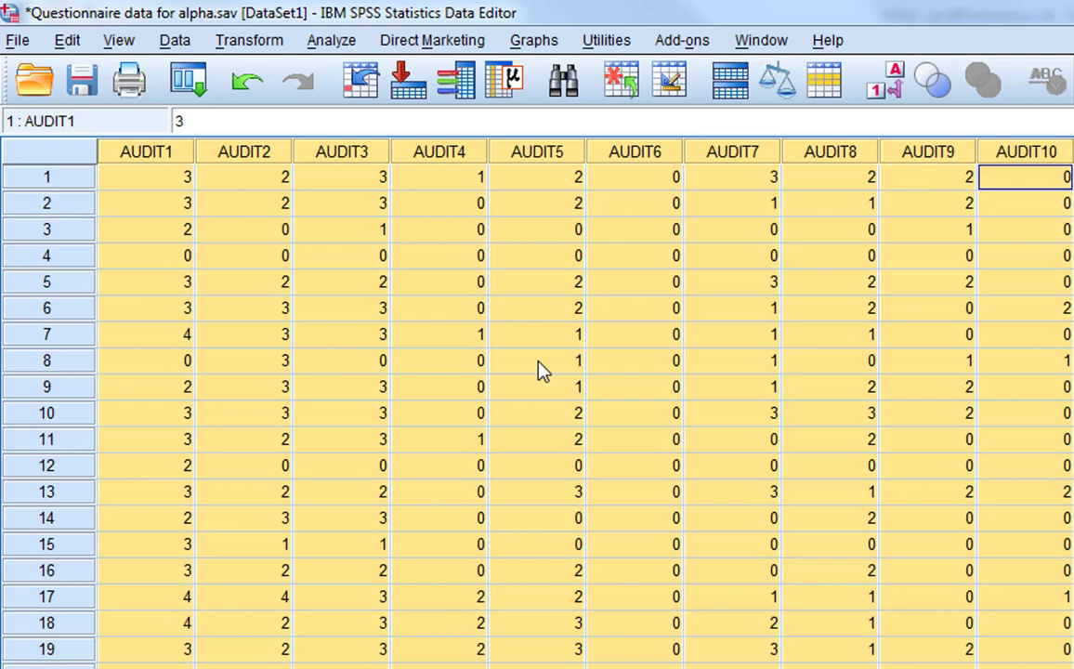
pyautogui.click(574, 388)
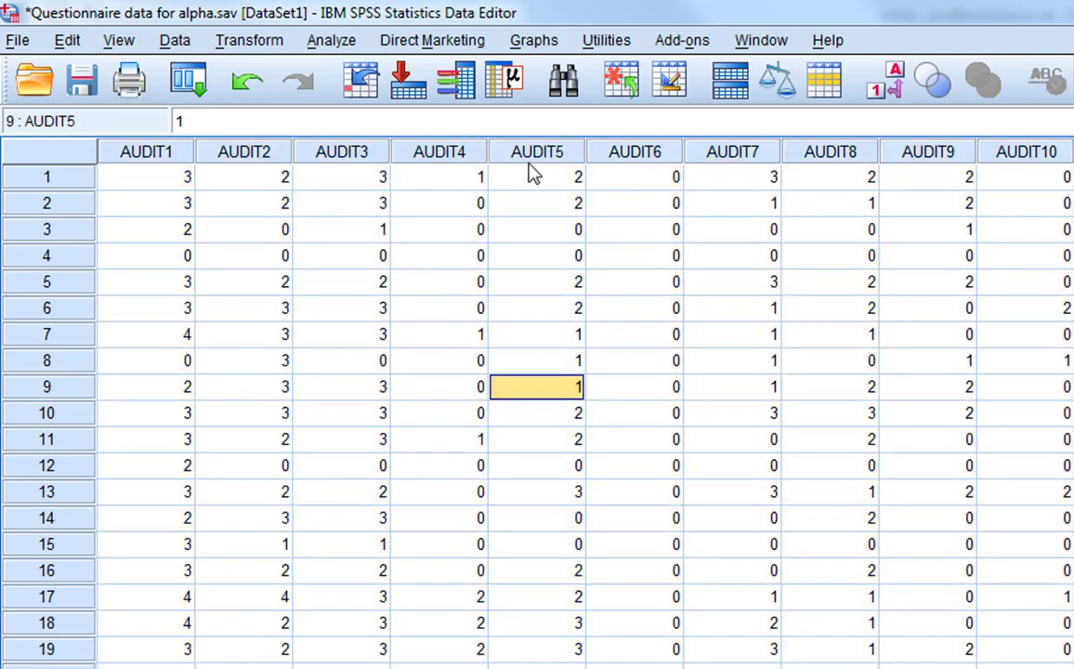
# Add AUDIT1–AUDIT10 as items in a new Reliability Analysis and bring up its Statistics options
pyautogui.click(343, 46)
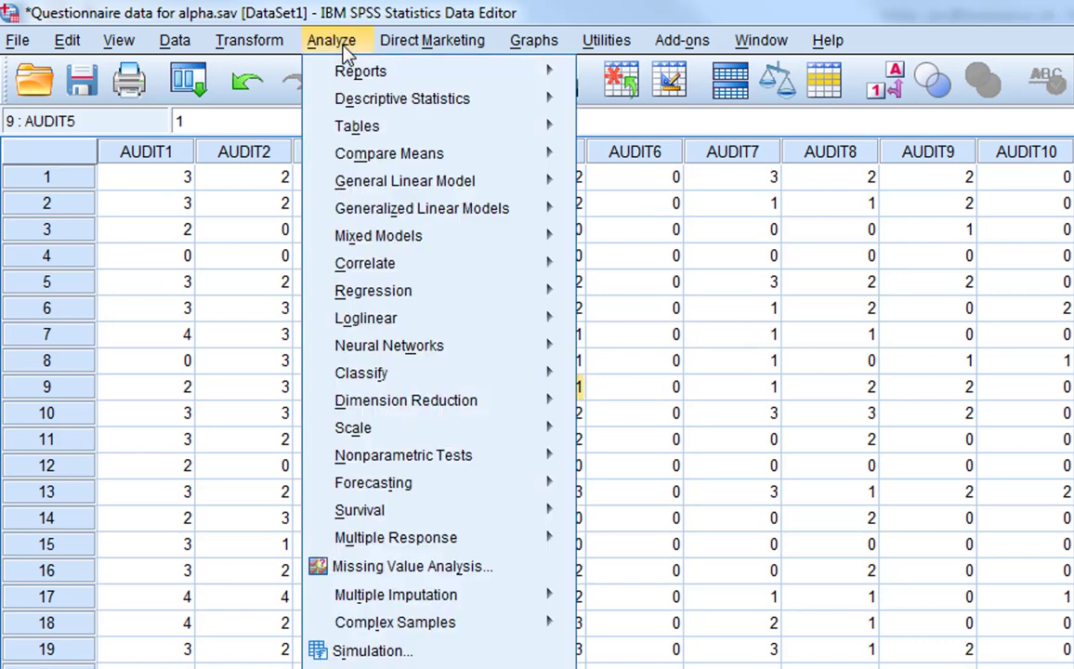
pyautogui.moveTo(376, 430)
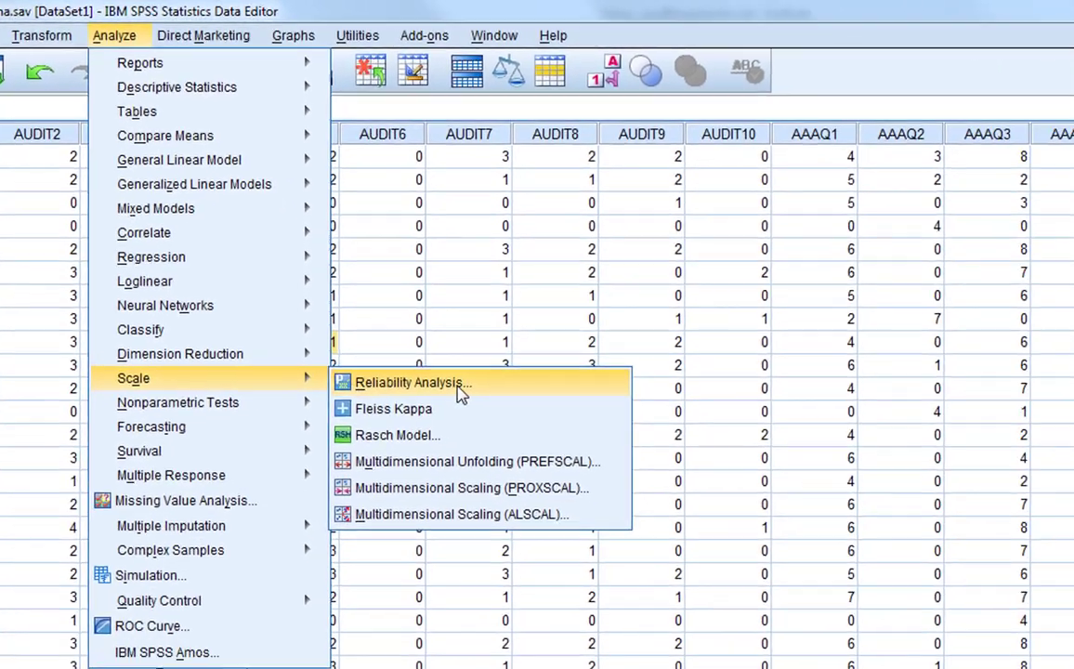
pyautogui.click(462, 395)
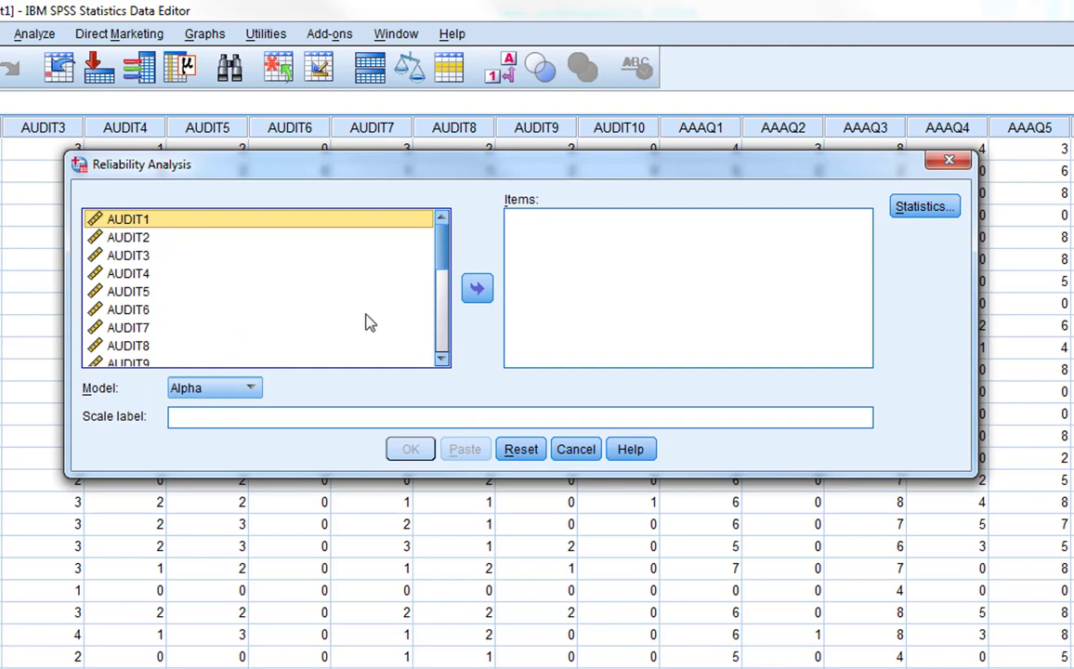
pyautogui.scroll(-1, 406, 234)
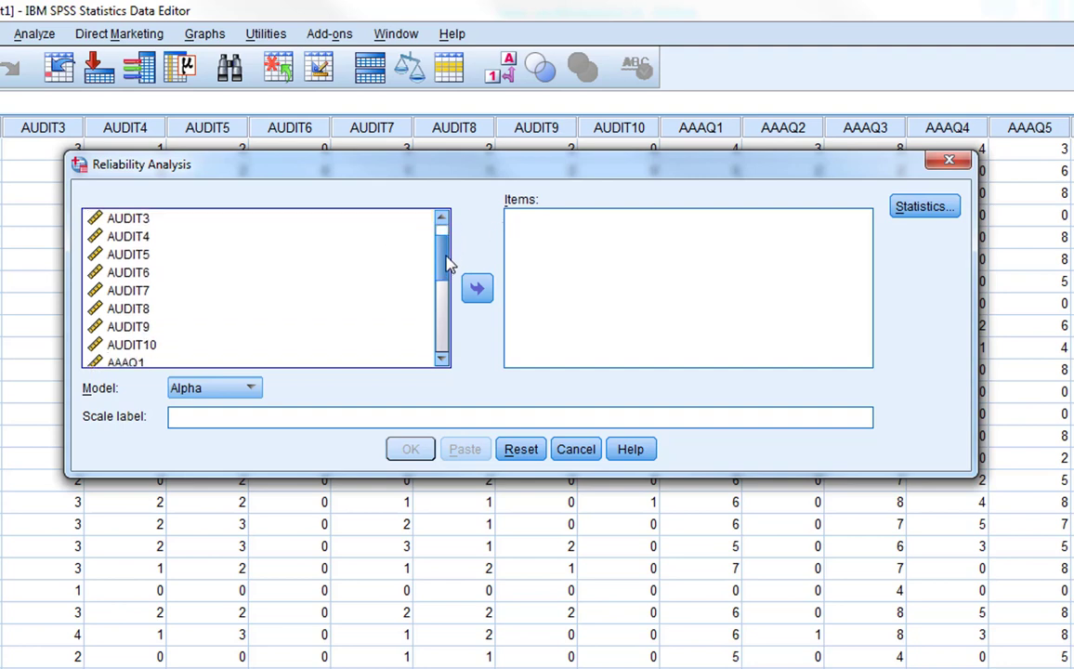
pyautogui.keyDown('shift'); pyautogui.click(140, 358); pyautogui.keyUp('shift')
pyautogui.scroll(1, 149, 199)
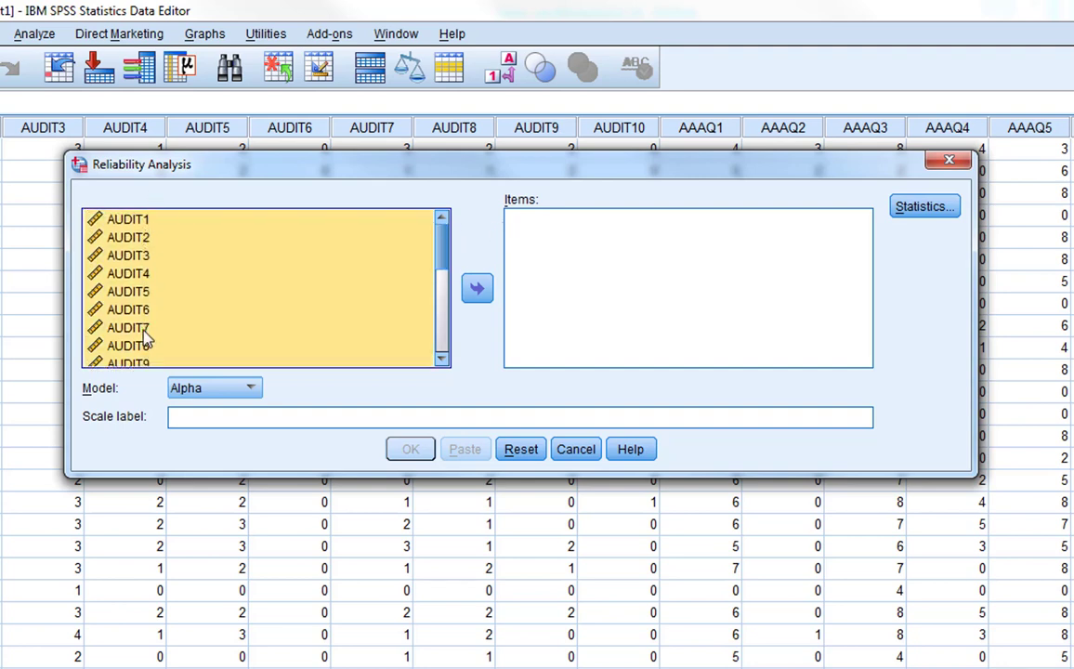
pyautogui.click(476, 289)
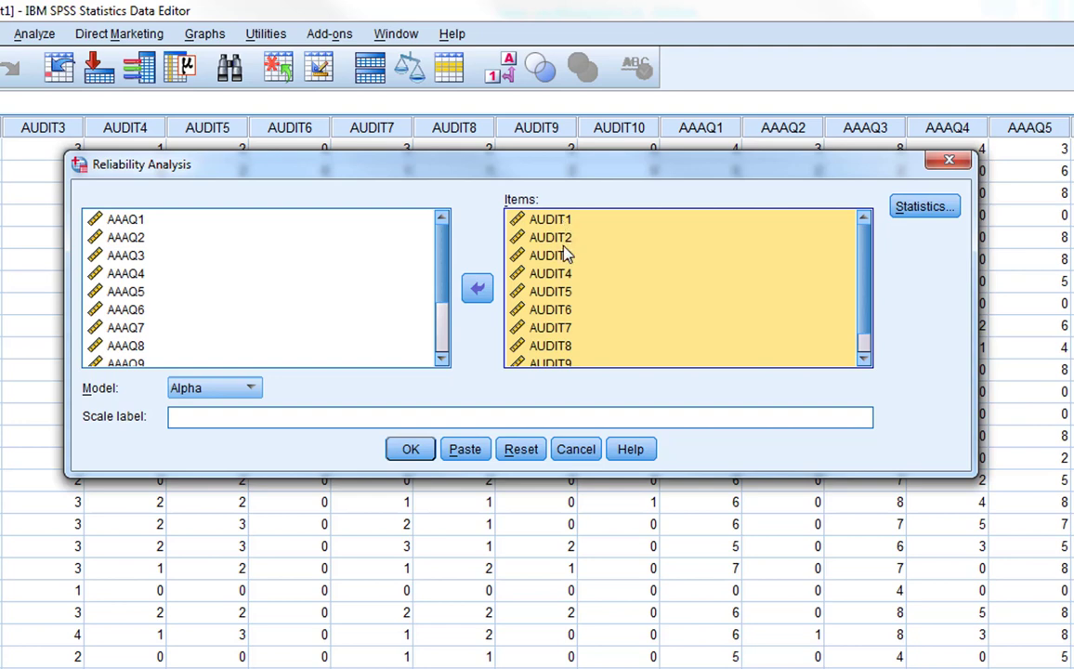
pyautogui.scroll(-2, 572, 284)
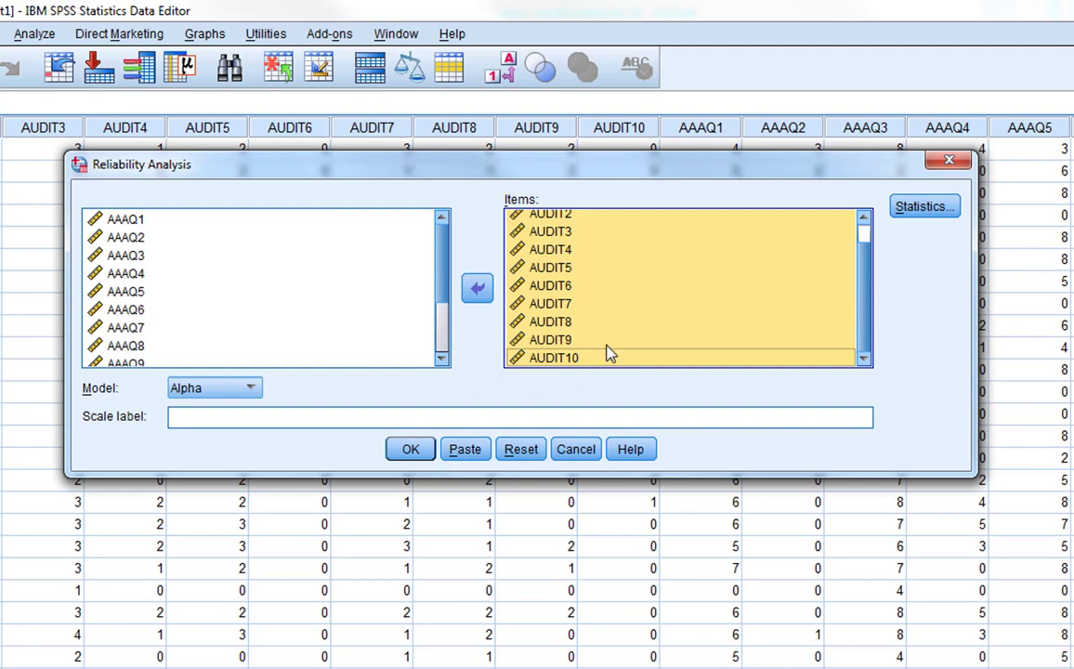
pyautogui.click(919, 210)
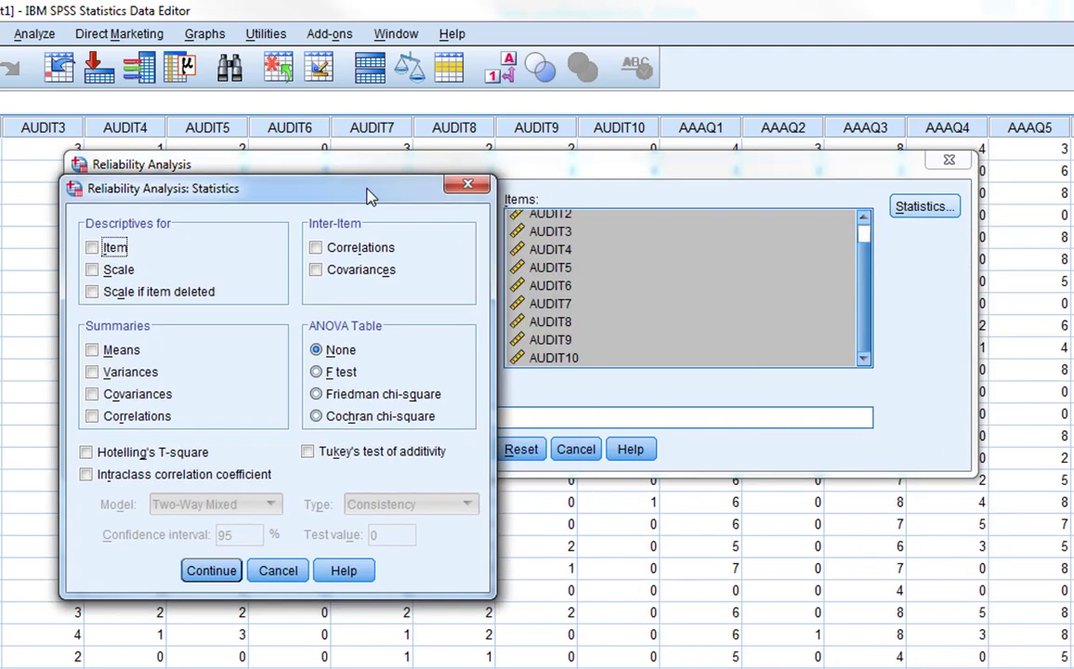
# Request Item, Scale and Scale if item deleted descriptives for the AUDIT analysis
pyautogui.moveTo(367, 194); pyautogui.dragTo(351, 160)
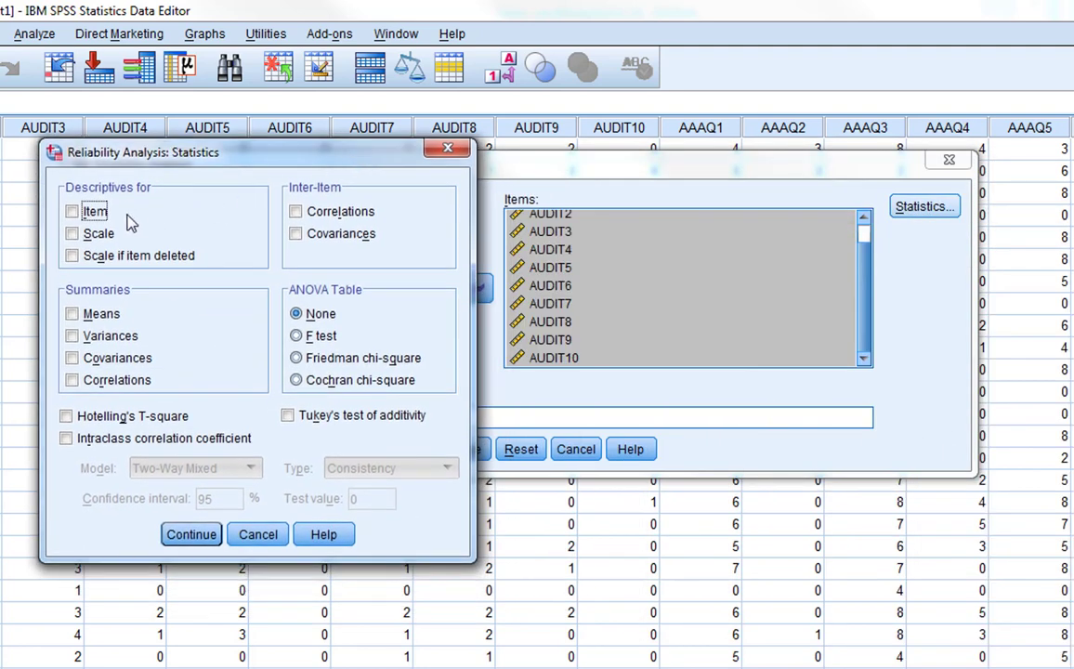
pyautogui.click(76, 212)
pyautogui.click(79, 234)
pyautogui.click(72, 255)
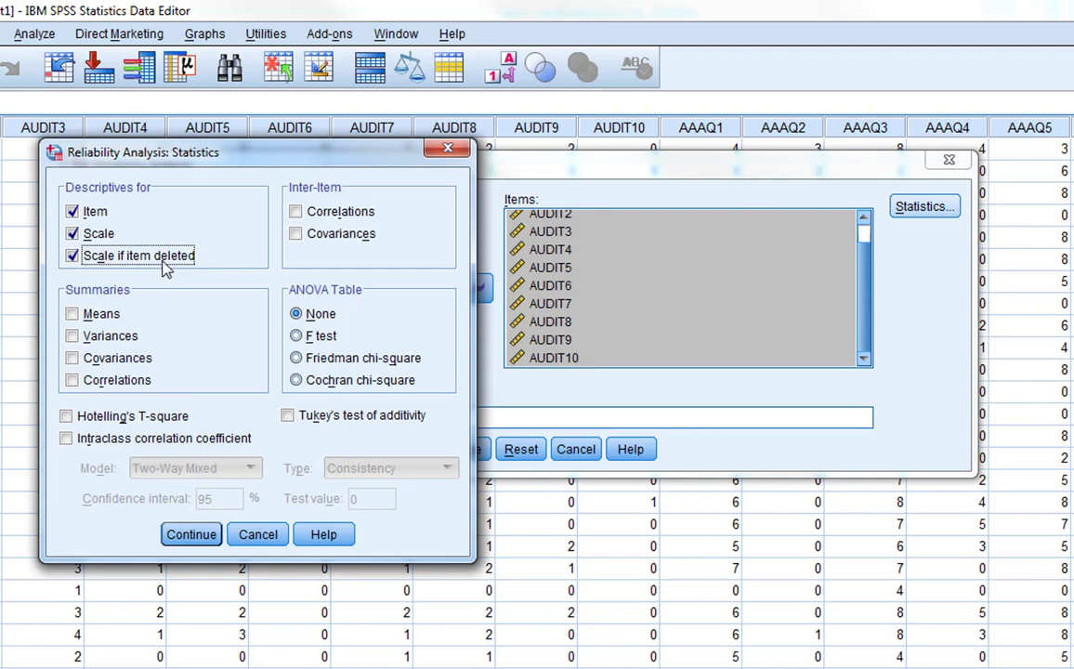
pyautogui.click(201, 534)
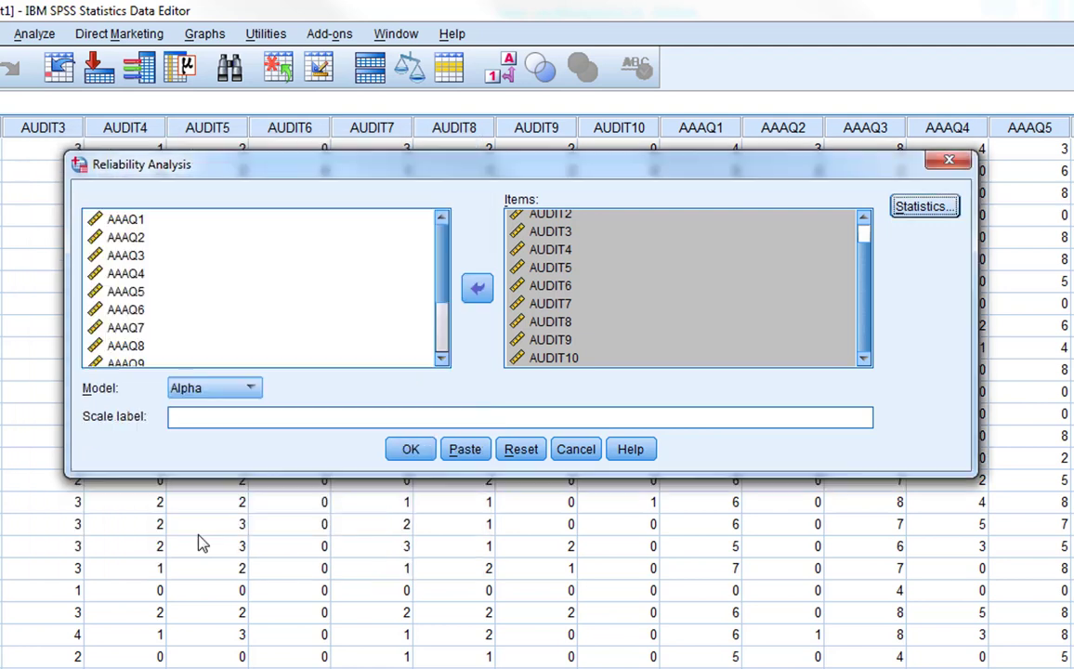
# Run the AUDIT reliability analysis to get alpha .839 for 10 items
pyautogui.click(411, 449)
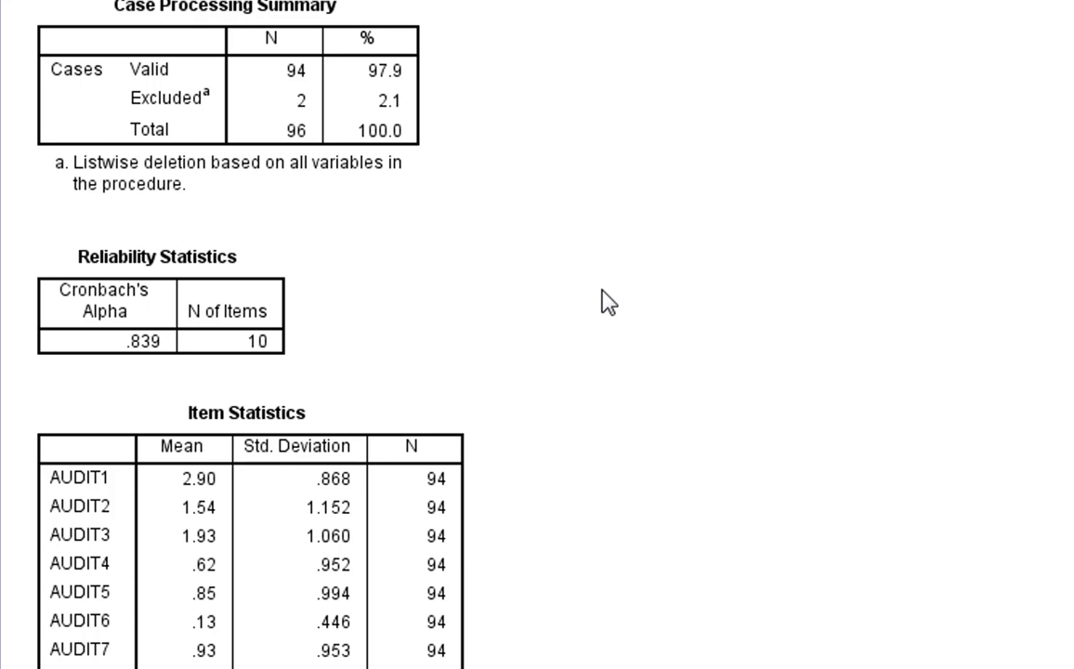
# Scroll the output to Item-Total Statistics, showing alpha-if-deleted values .804–.845
pyautogui.scroll(-5, 608, 302)
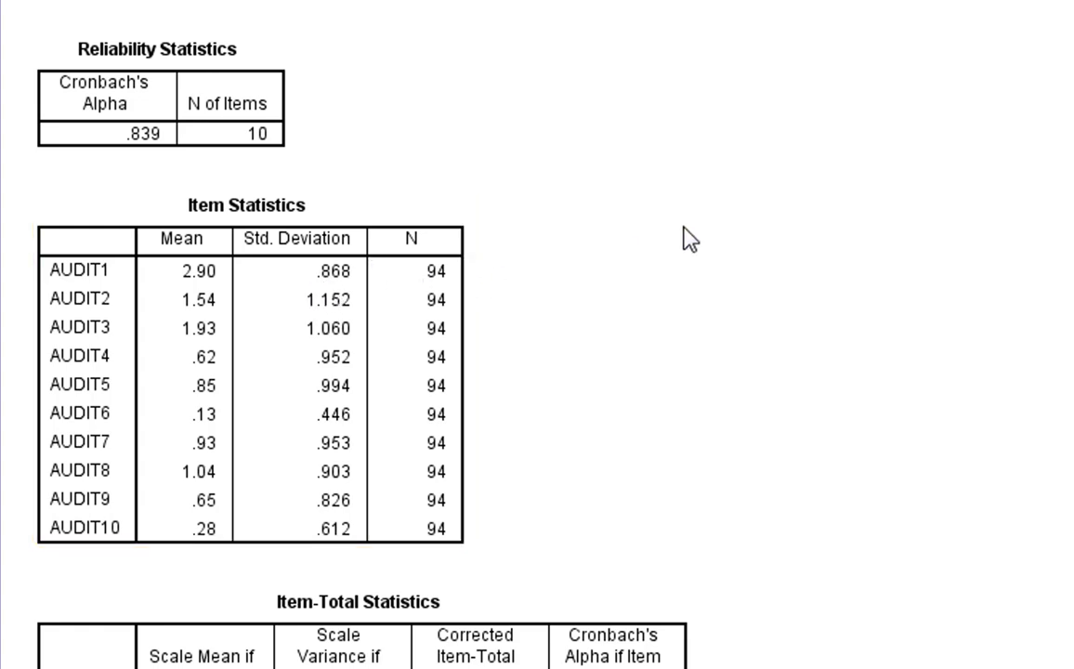
pyautogui.scroll(-10, 259, 218)
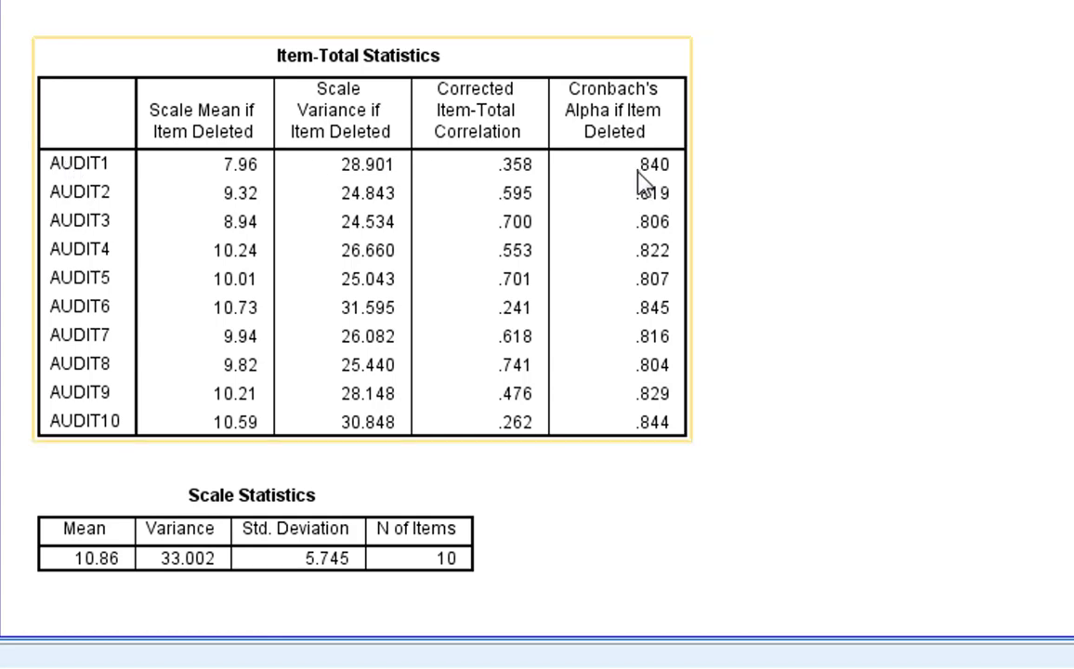
pyautogui.press('Up')
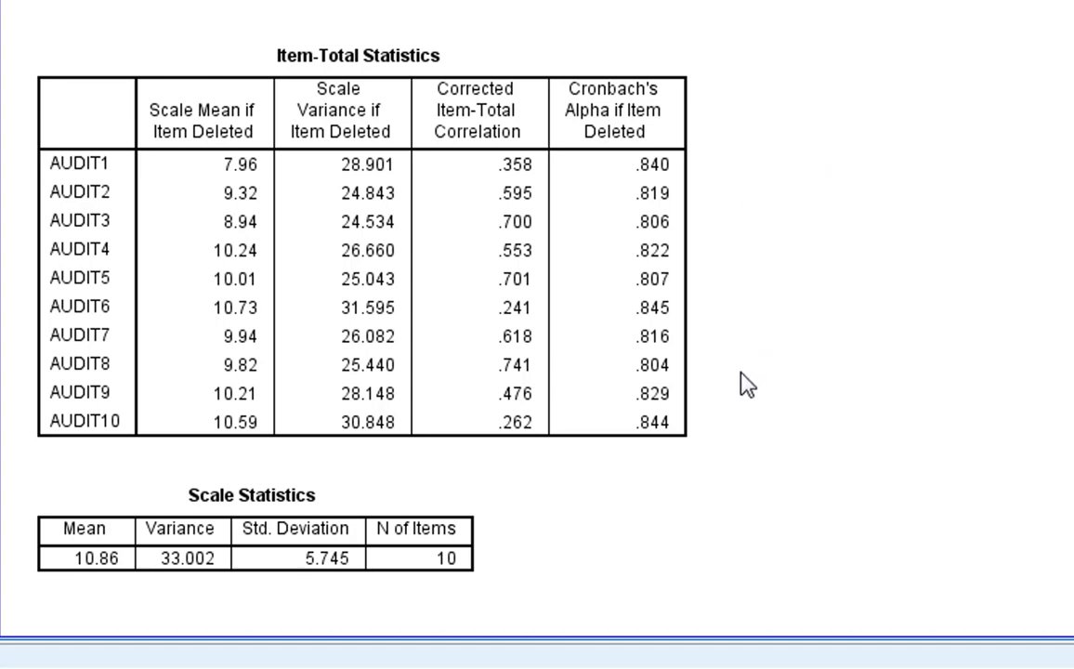
pyautogui.click(650, 370)
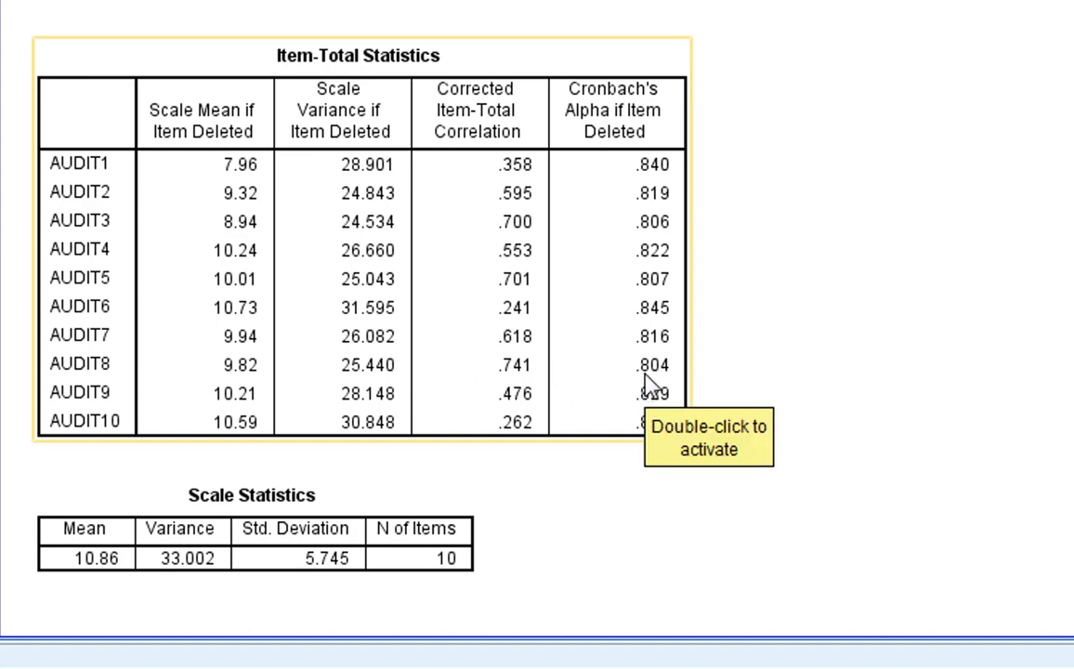
pyautogui.click(755, 342)
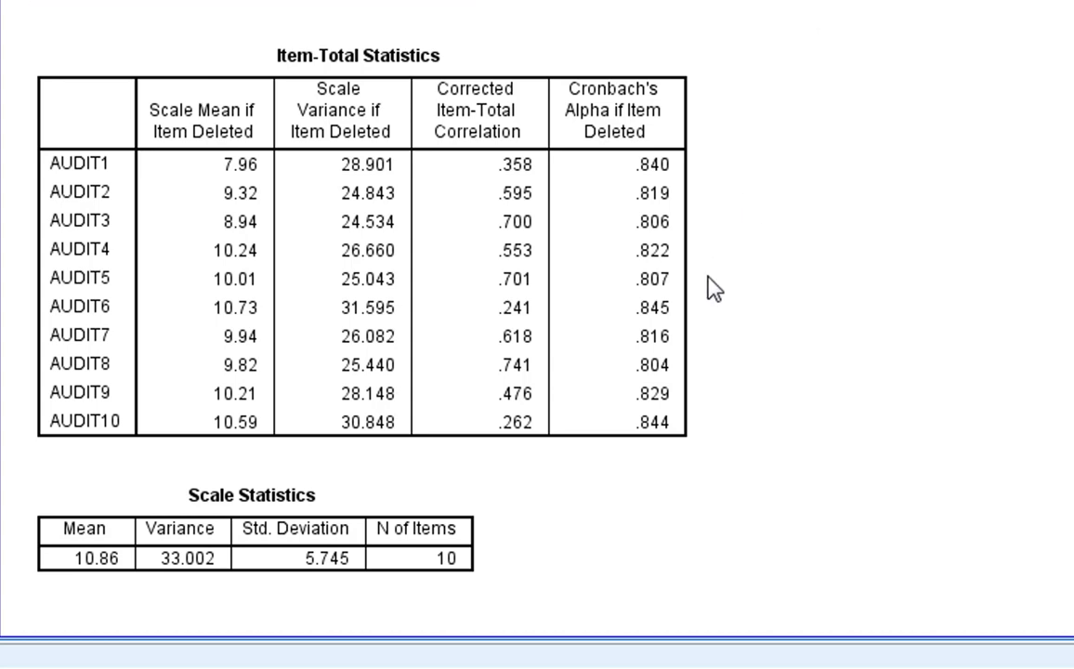
pyautogui.click(658, 172)
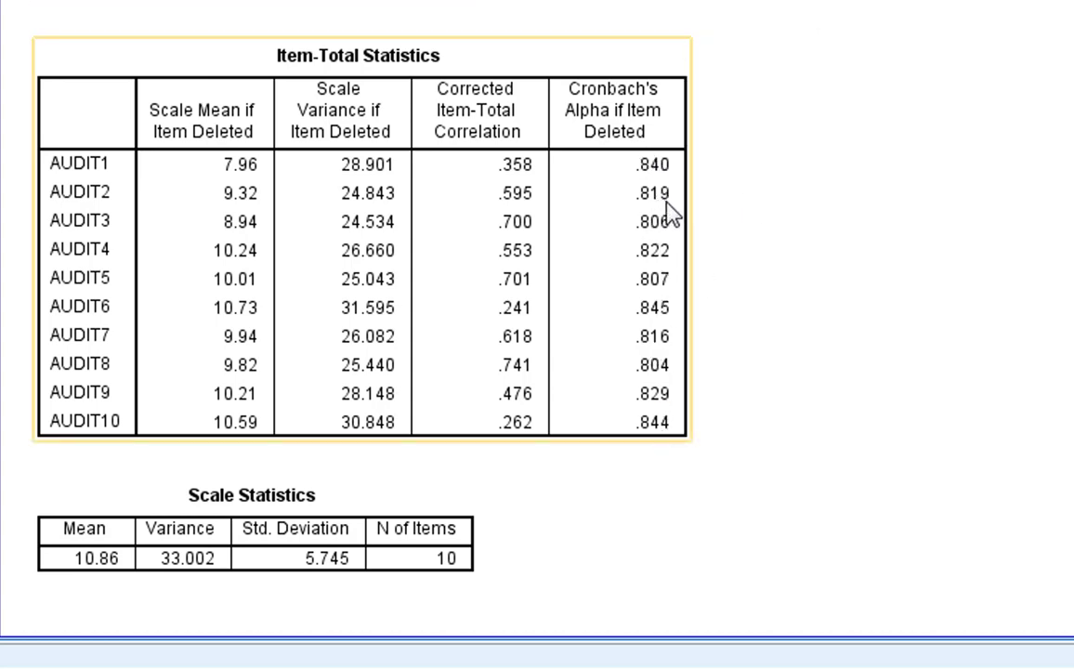
pyautogui.click(695, 271)
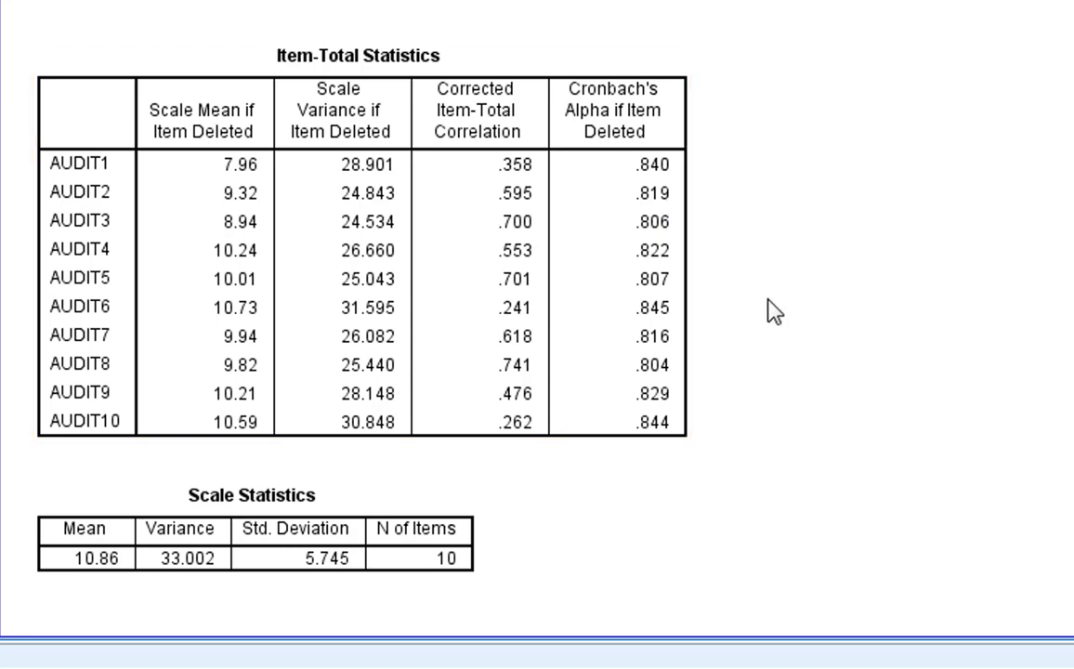
pyautogui.click(557, 298)
pyautogui.click(976, 326)
pyautogui.click(89, 568)
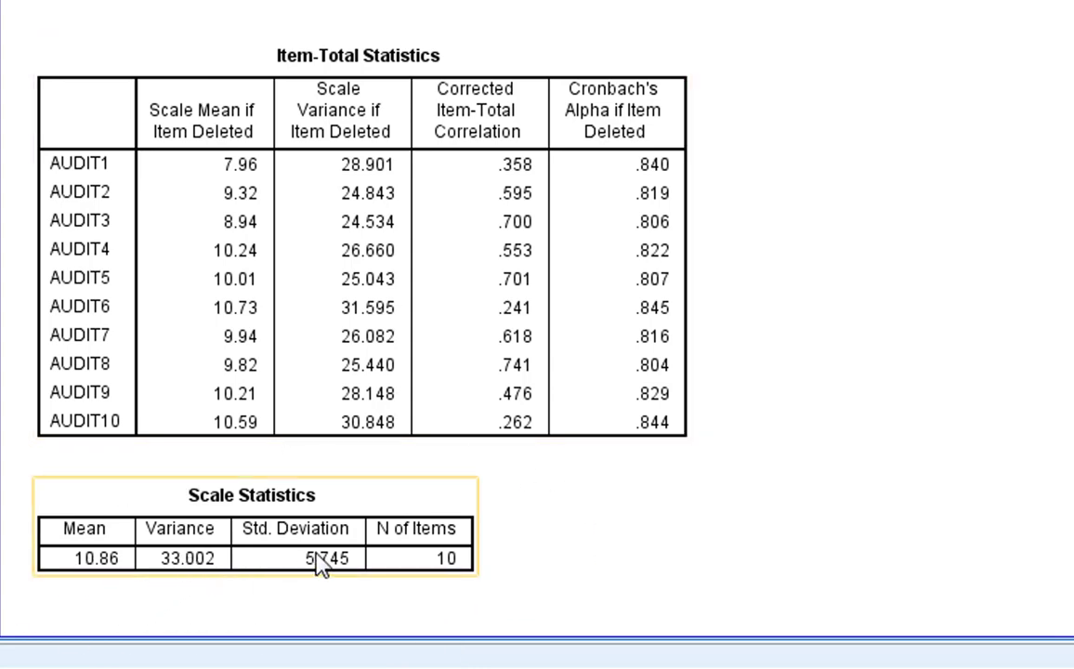
pyautogui.click(348, 594)
pyautogui.click(451, 557)
pyautogui.click(985, 558)
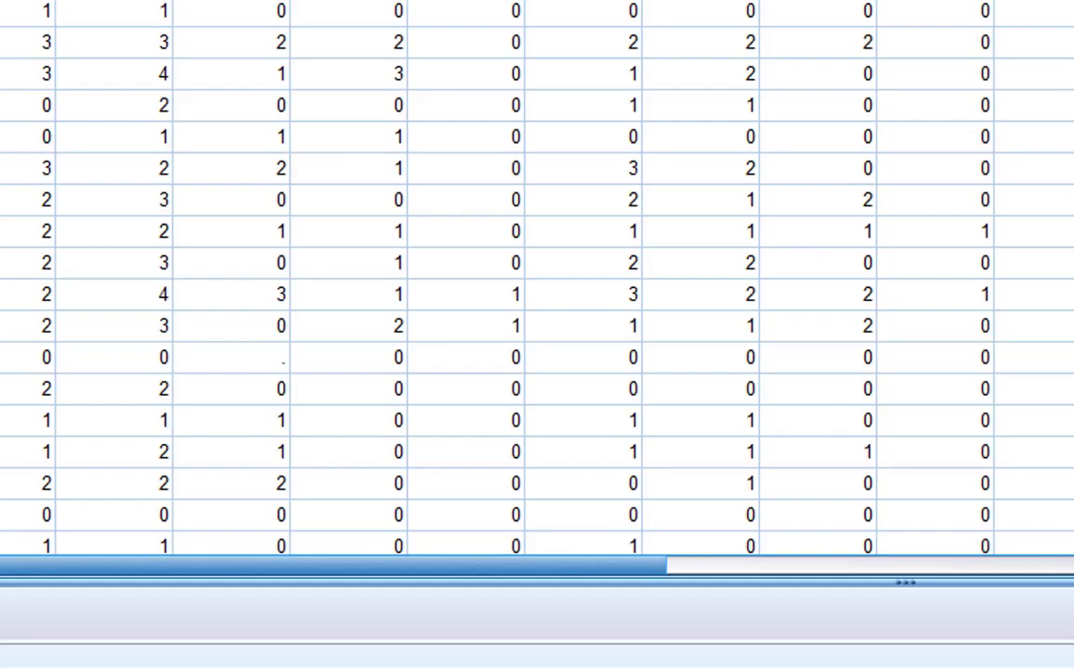
# Scroll the data right to the AAAQ columns and switch to the Word questionnaire
pyautogui.moveTo(551, 570); pyautogui.dragTo(585, 575)
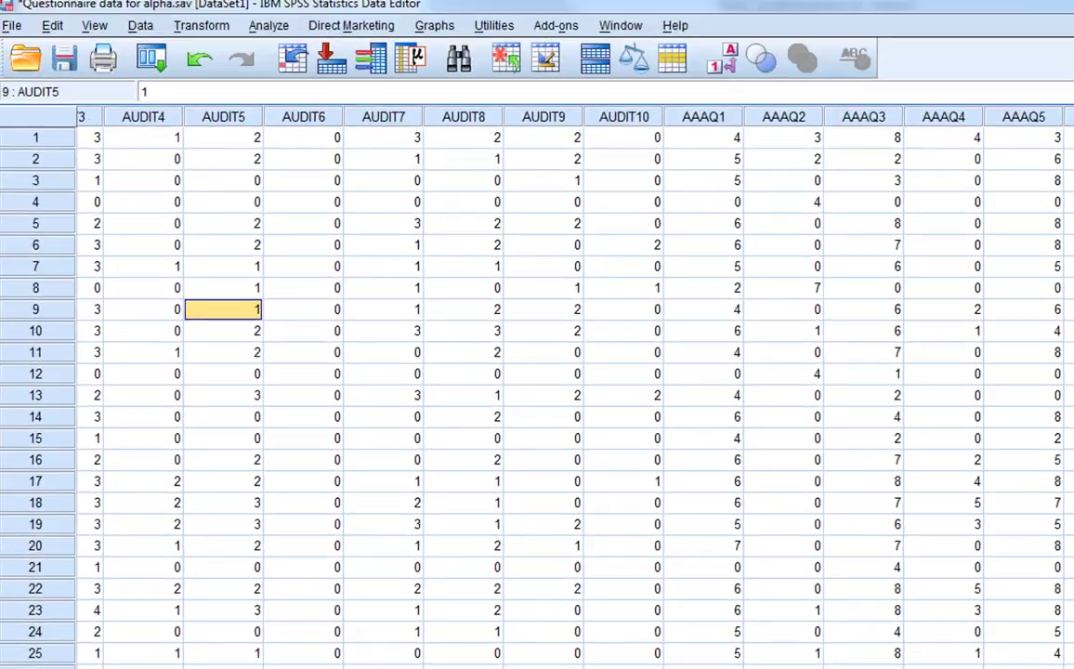
pyautogui.hscroll(5, 537, 372)
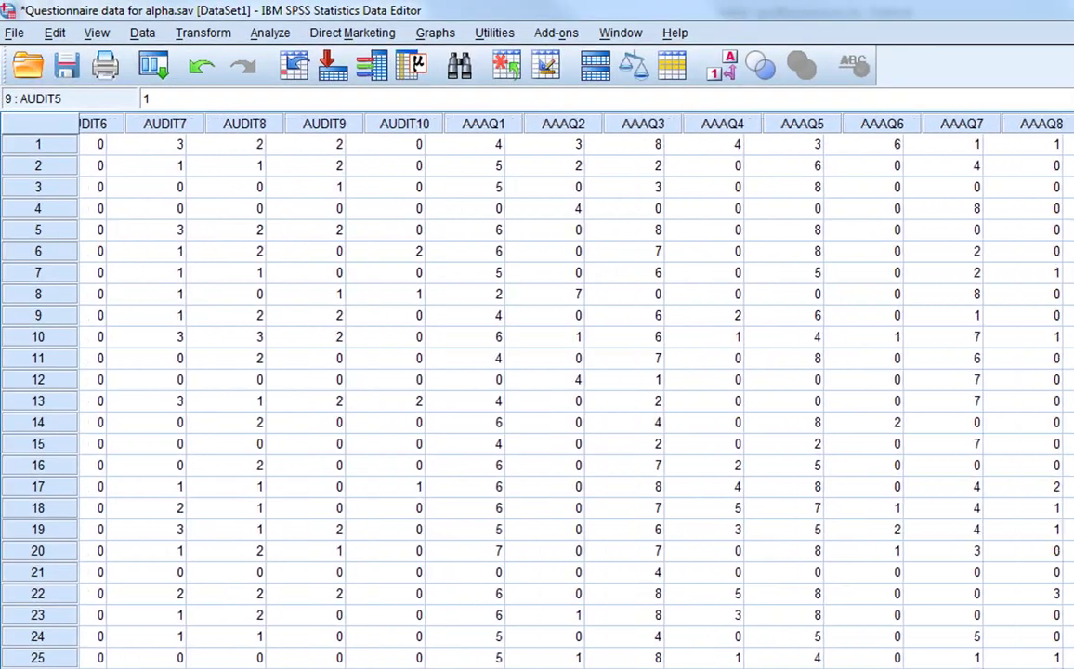
pyautogui.hscroll(3, 537, 371)
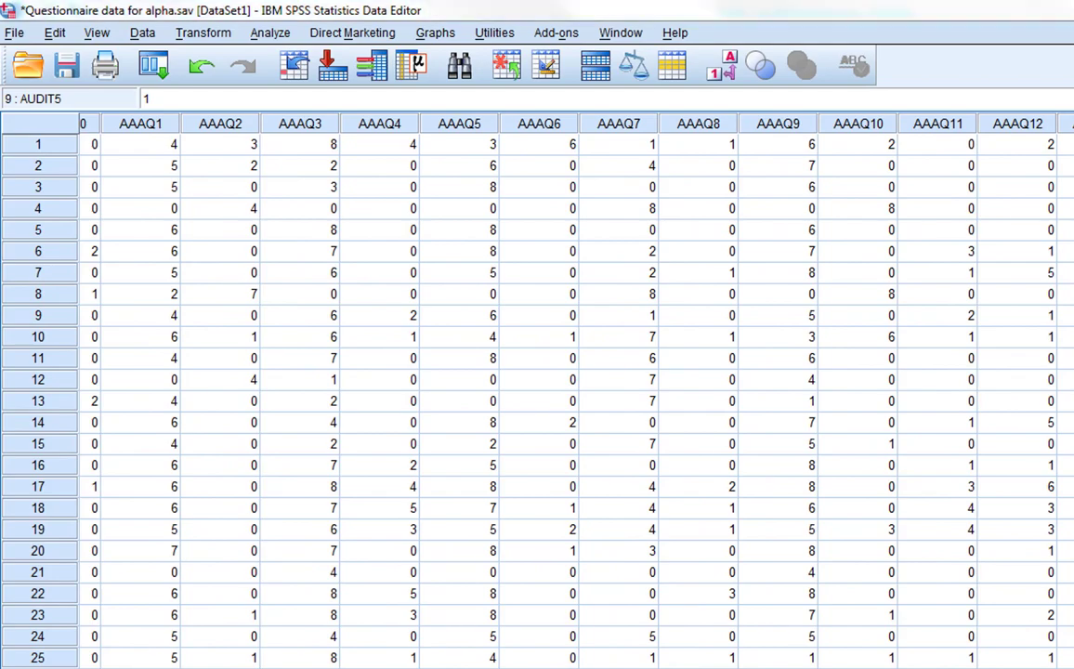
pyautogui.hotkey('alt', 'Tab')
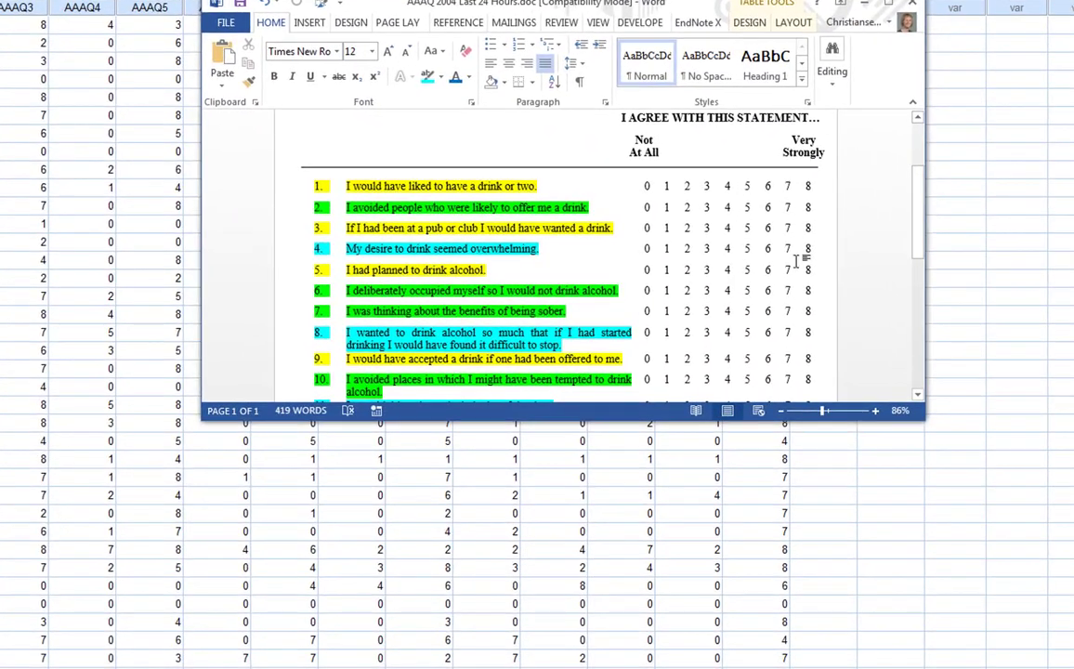
# Enlarge the Word window from the document top to show all 14 AAAQ items and the subscale key
pyautogui.scroll(1, 925, 228)
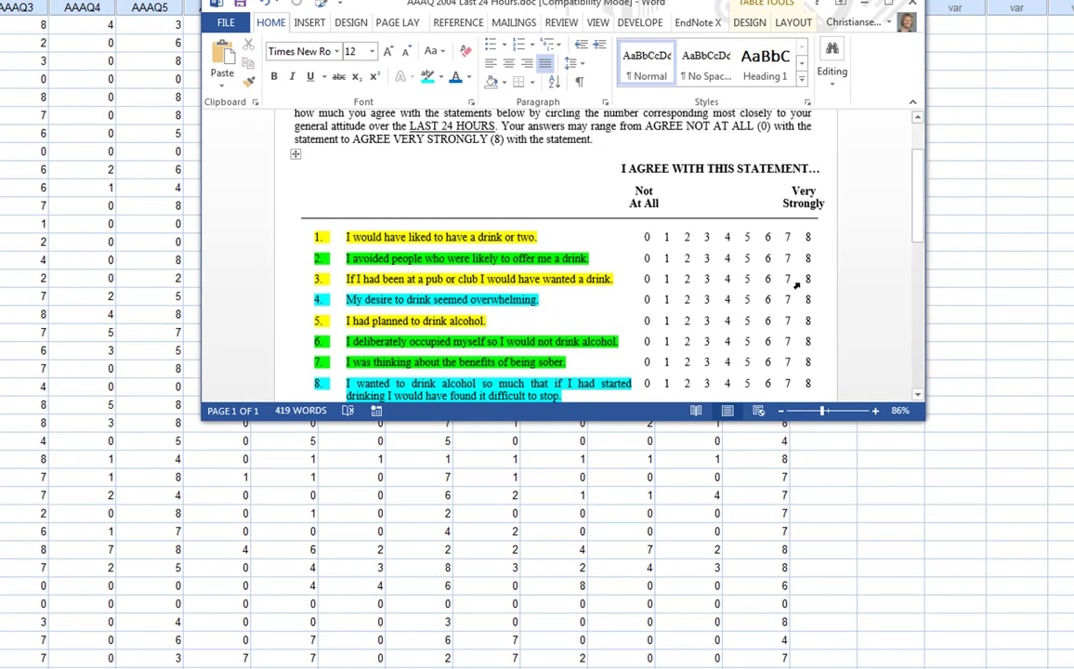
pyautogui.scroll(1, 653, 398)
pyautogui.moveTo(653, 398); pyautogui.dragTo(649, 668)
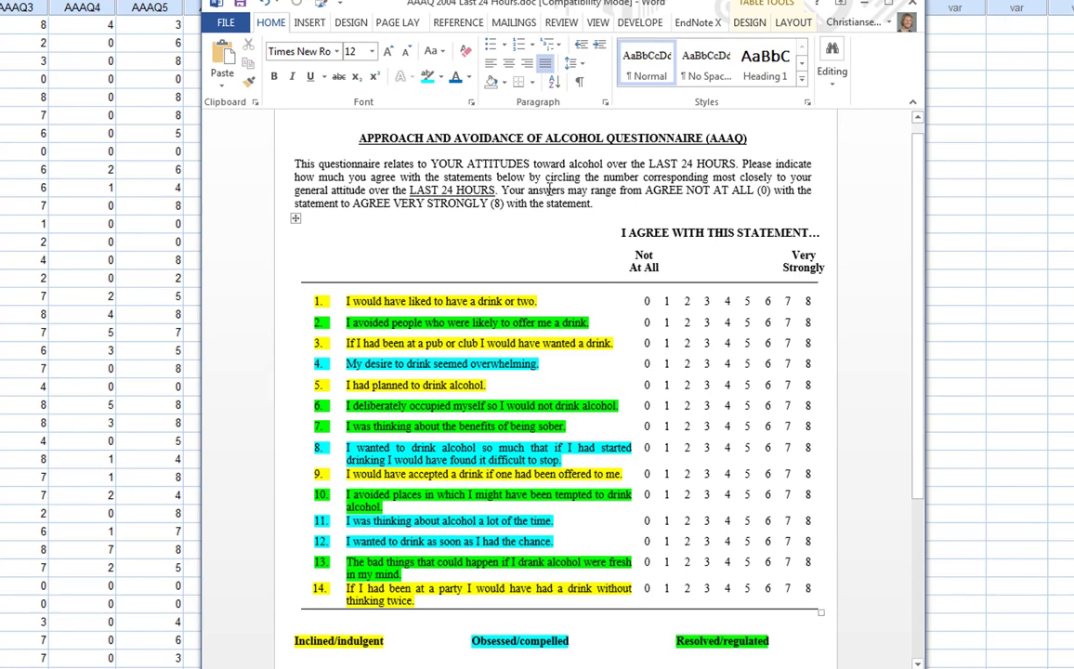
pyautogui.scroll(-1, 564, 236)
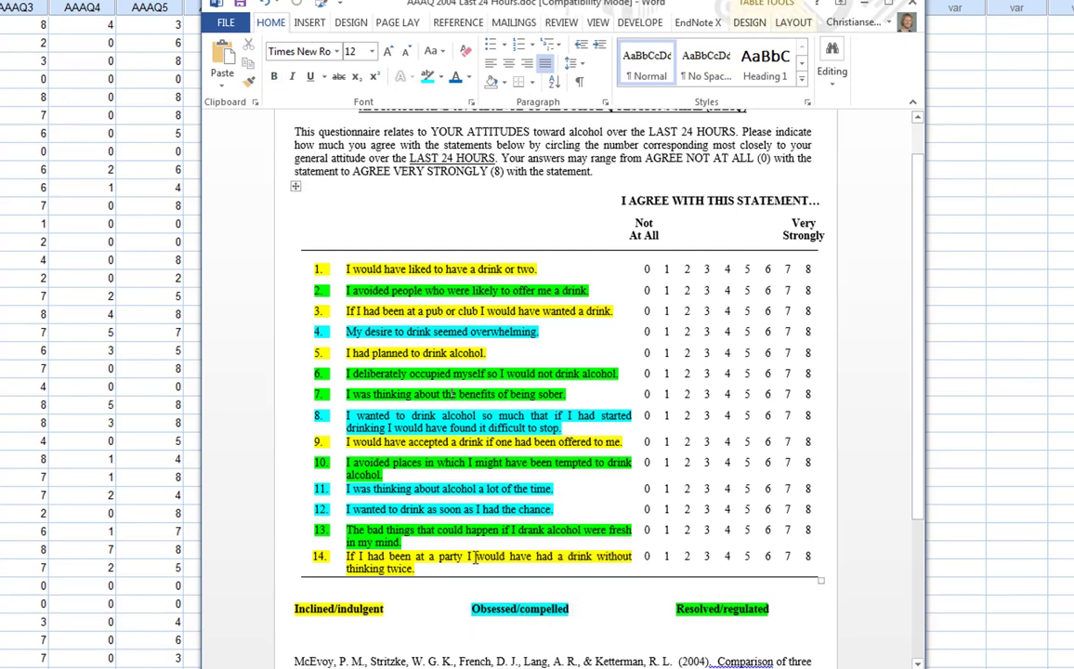
pyautogui.moveTo(678, 610); pyautogui.dragTo(772, 610)
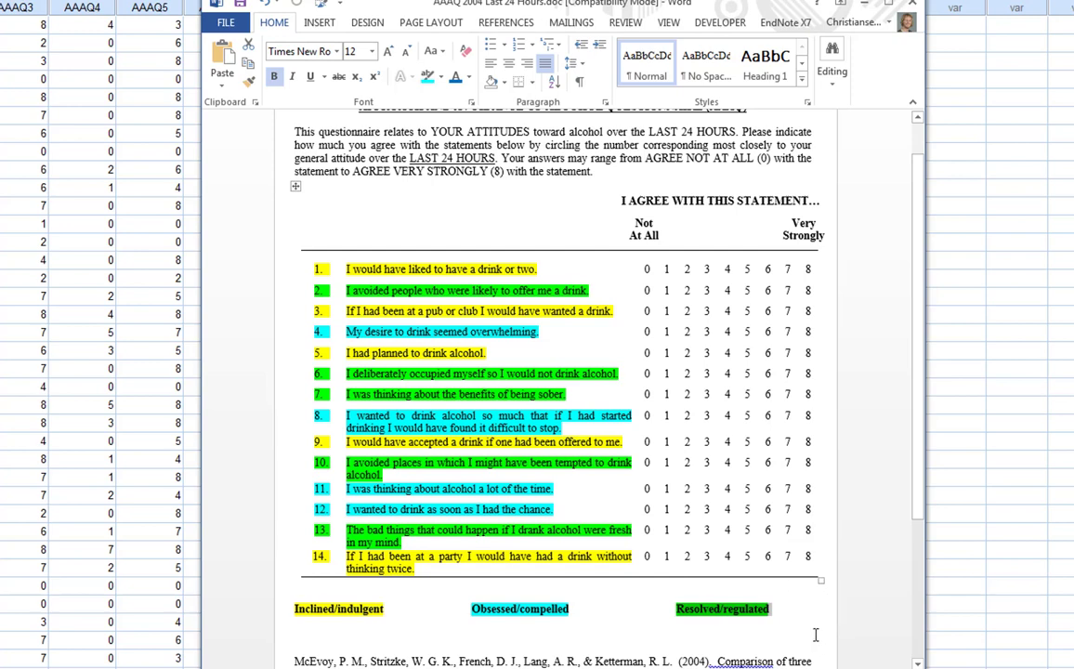
pyautogui.click(734, 569)
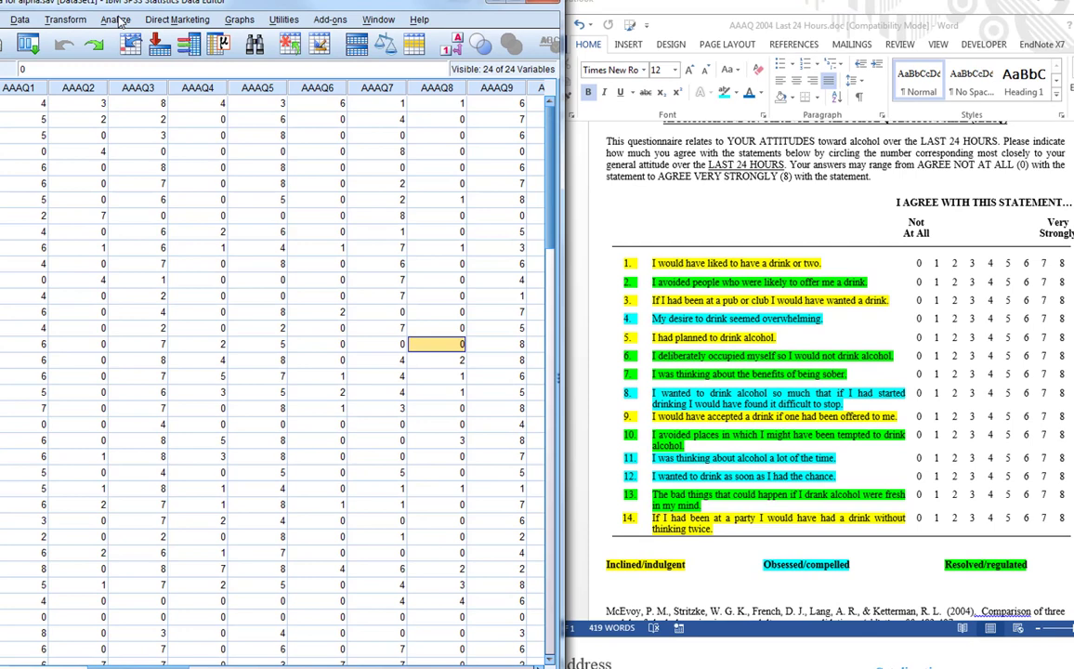
# Reopen Reliability Analysis and clear out the previous AUDIT items
pyautogui.click(116, 19)
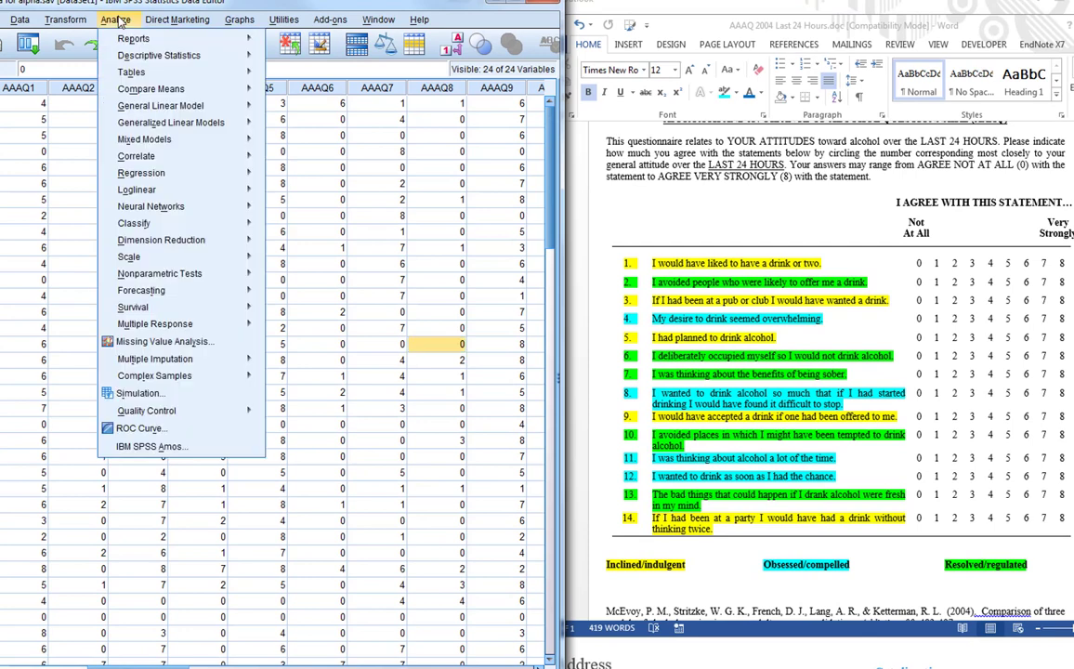
pyautogui.moveTo(133, 261)
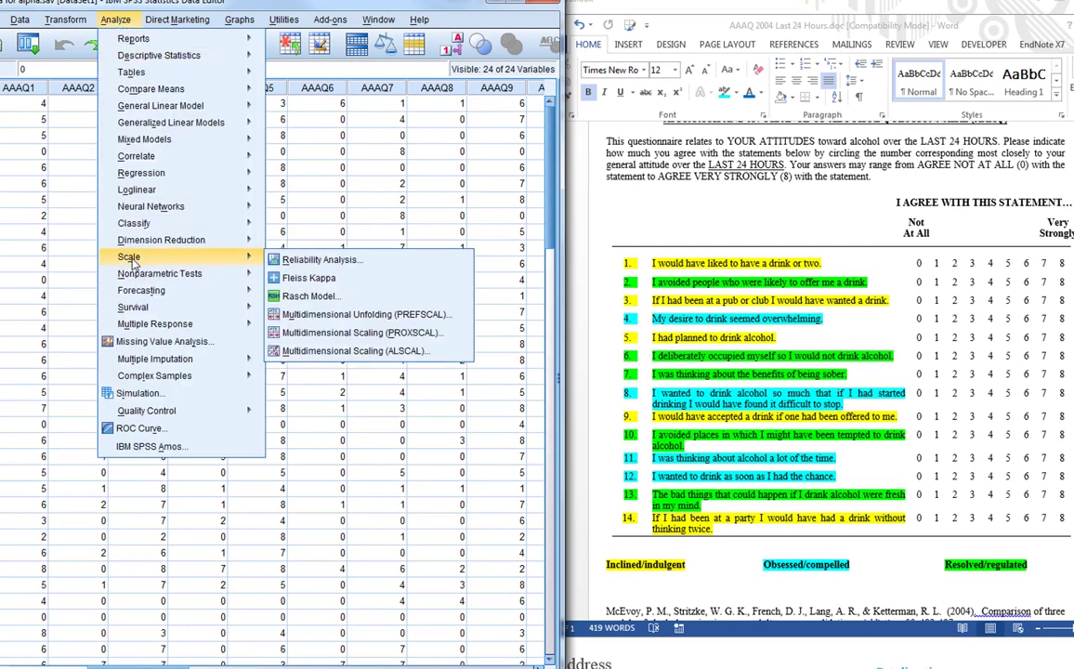
pyautogui.click(299, 260)
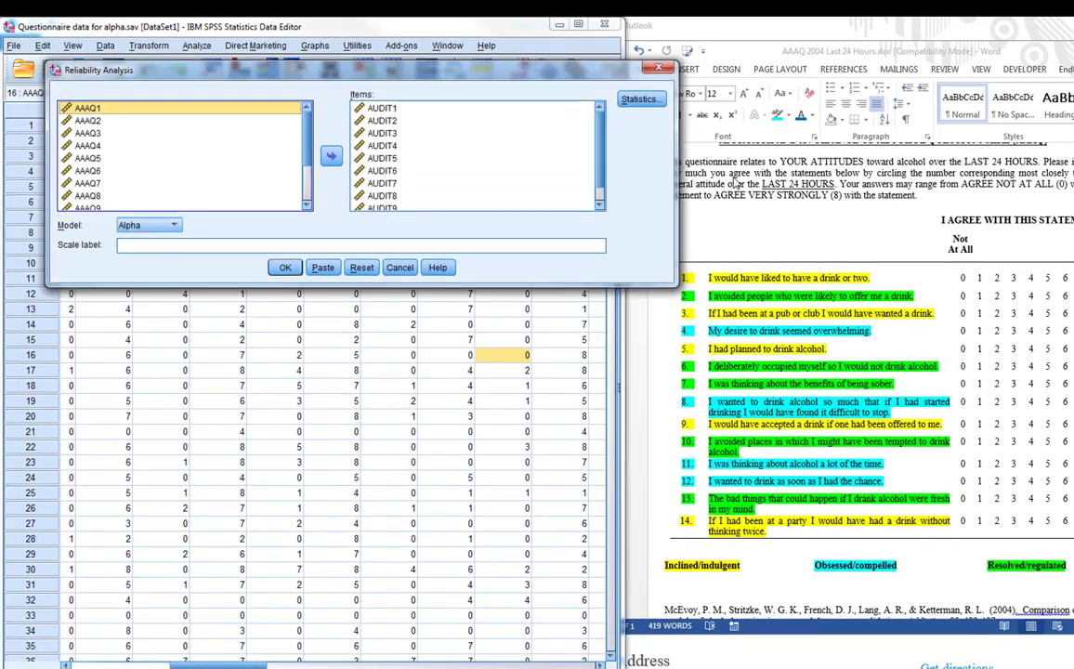
pyautogui.moveTo(671, 167); pyautogui.dragTo(558, 168)
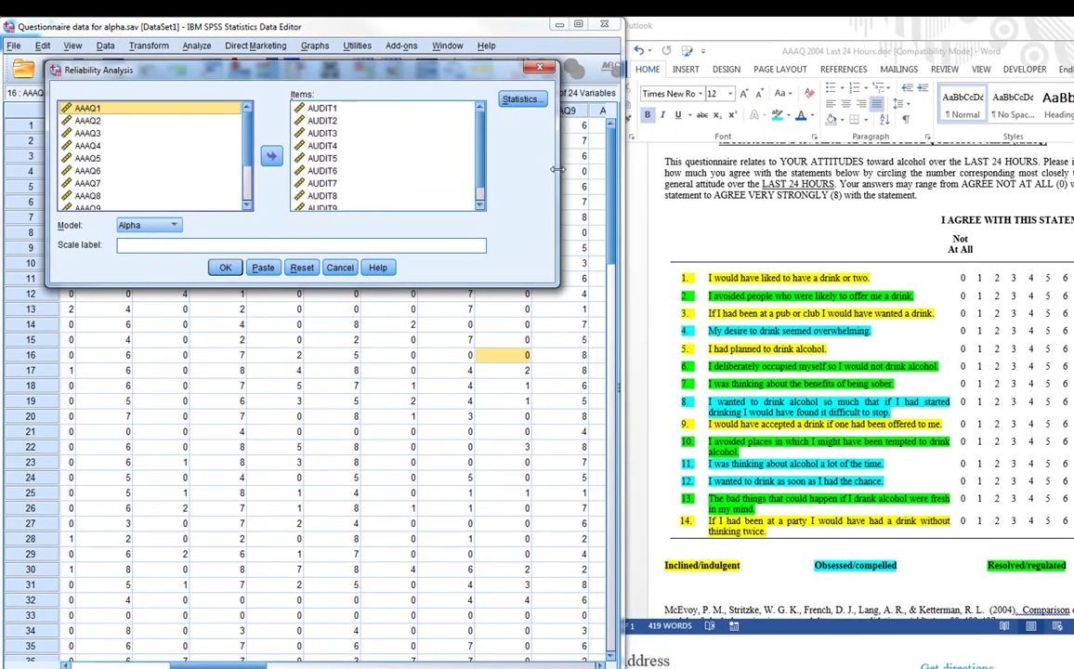
pyautogui.click(302, 268)
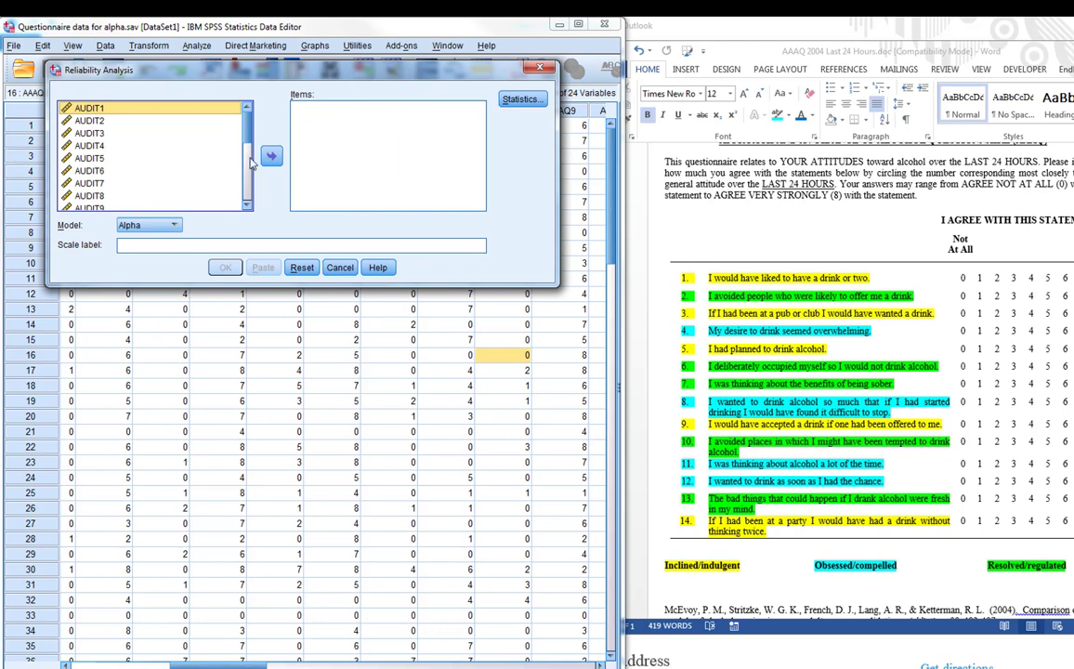
# Add AAAQ1, AAAQ3, AAAQ5, AAAQ9 and AAAQ14 as the scale items
pyautogui.scroll(-3, 231, 163)
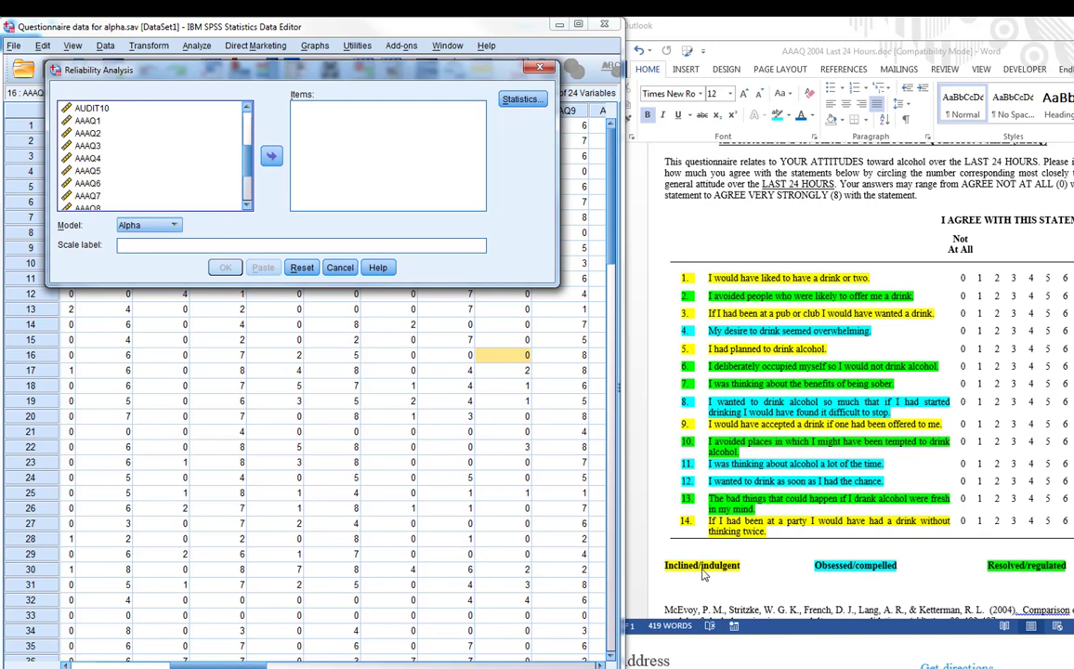
pyautogui.click(85, 121)
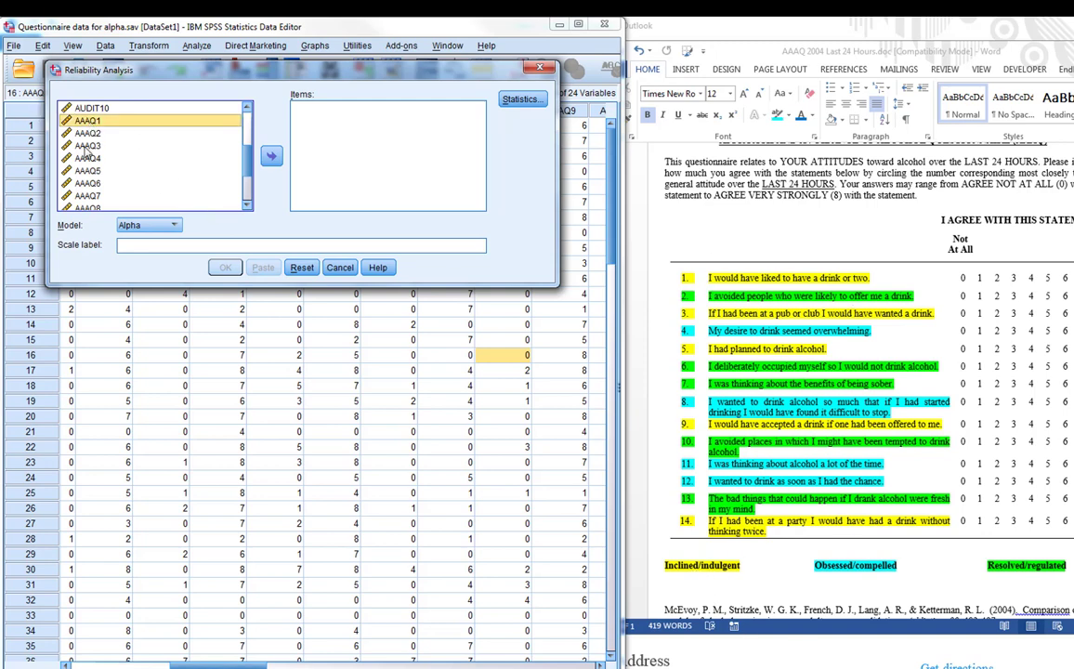
pyautogui.keyDown('ctrl'); pyautogui.click(85, 146); pyautogui.keyUp('ctrl')
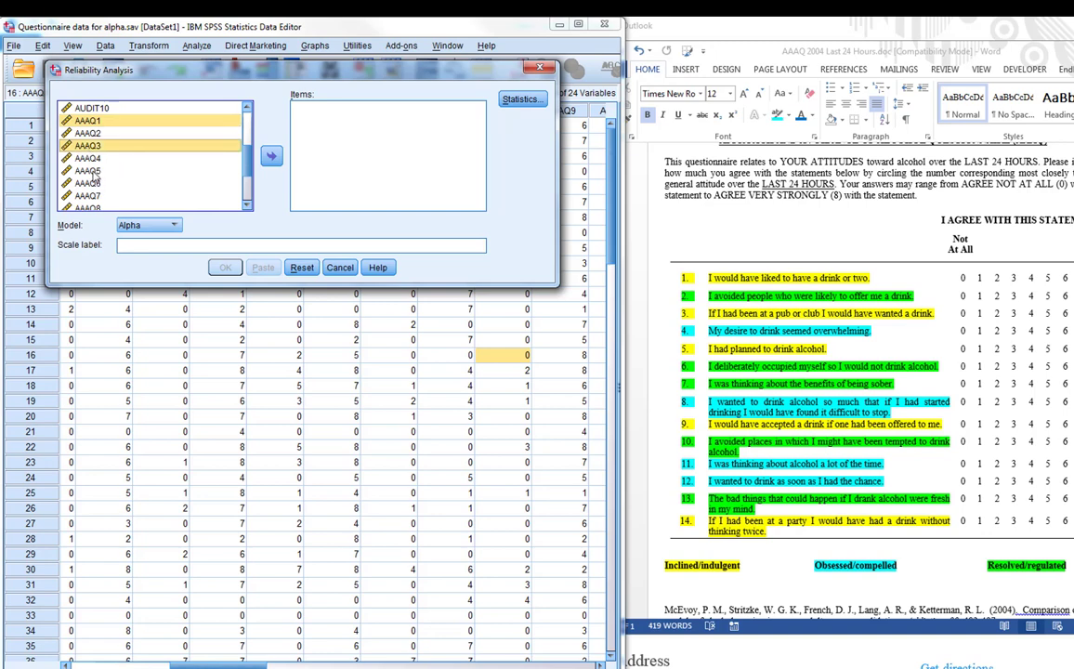
pyautogui.keyDown('ctrl'); pyautogui.click(90, 171); pyautogui.keyUp('ctrl')
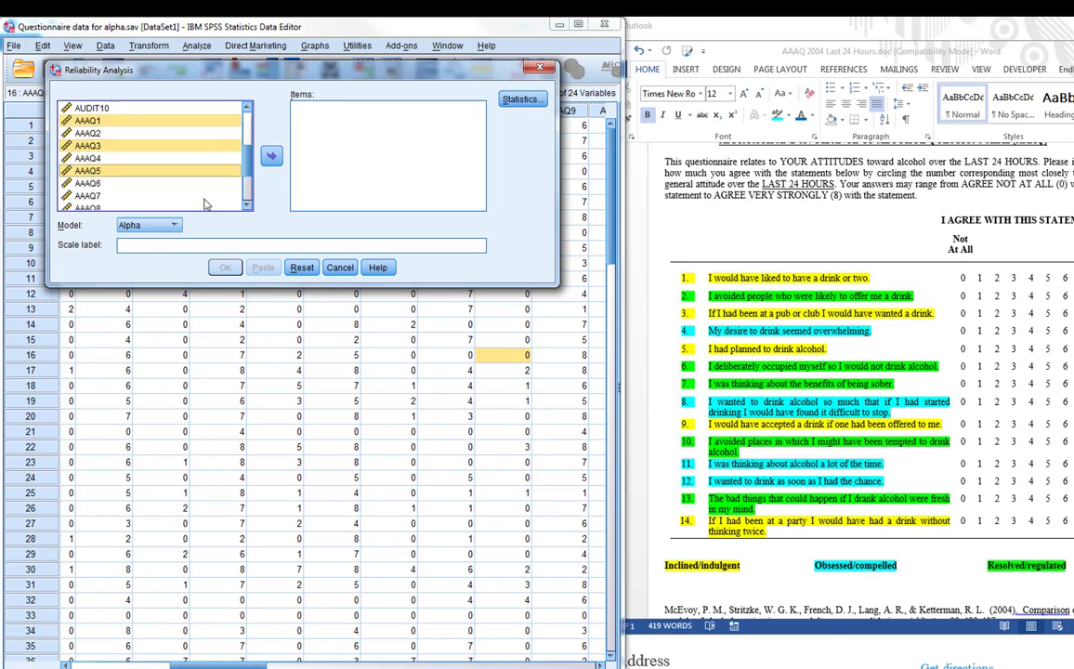
pyautogui.click(248, 206)
pyautogui.click(248, 207)
pyautogui.keyDown('ctrl'); pyautogui.click(89, 196); pyautogui.keyUp('ctrl')
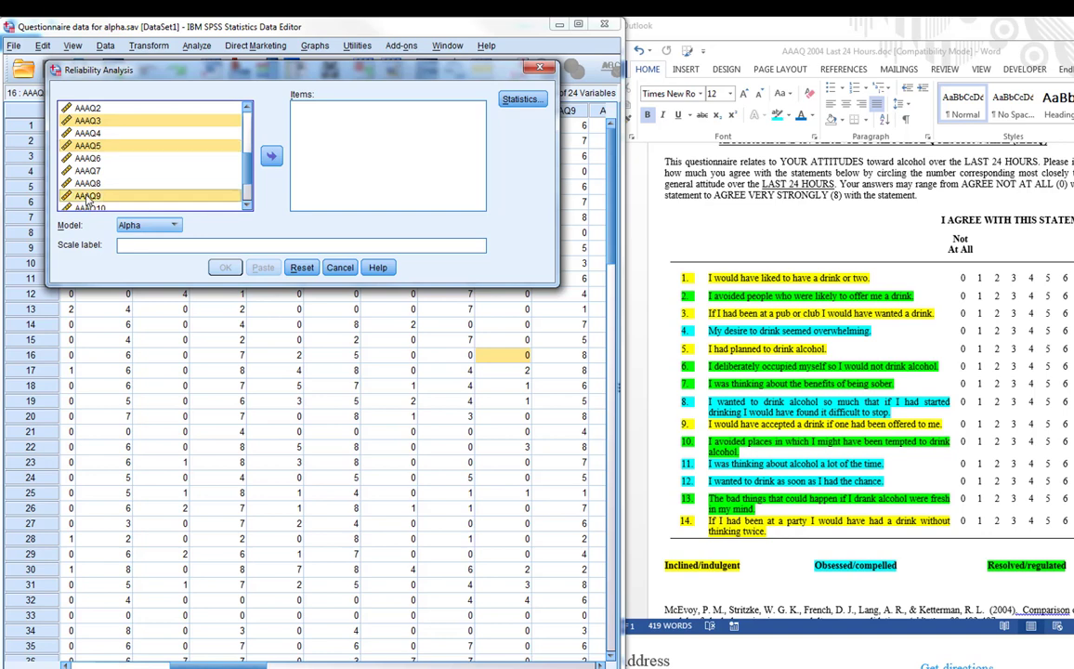
pyautogui.click(248, 206)
pyautogui.click(249, 206)
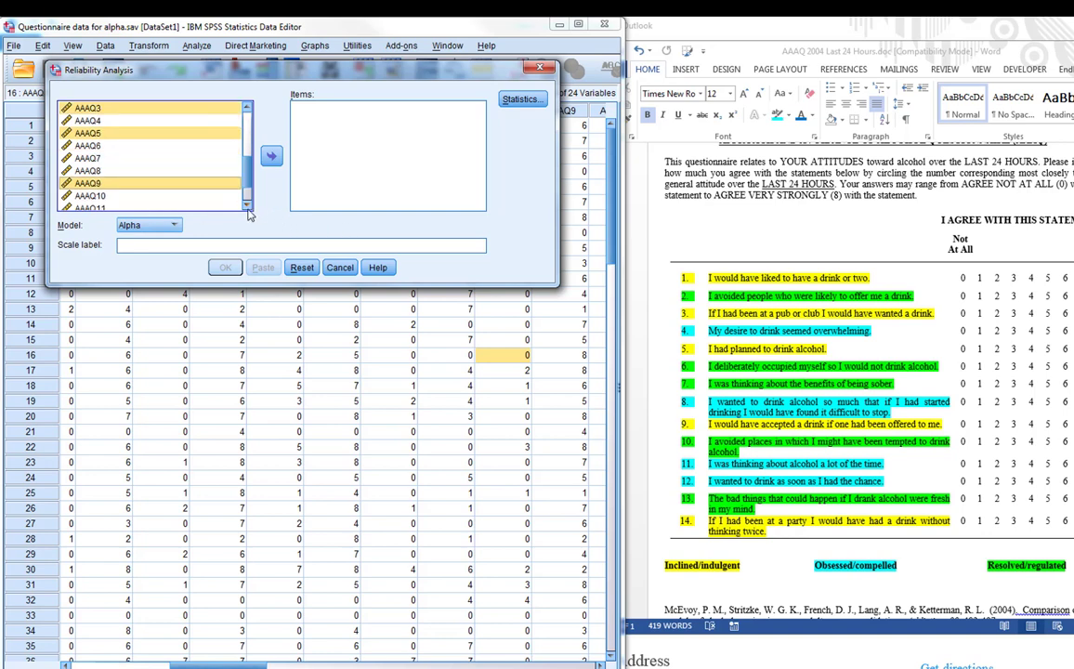
pyautogui.click(248, 206)
pyautogui.click(247, 206)
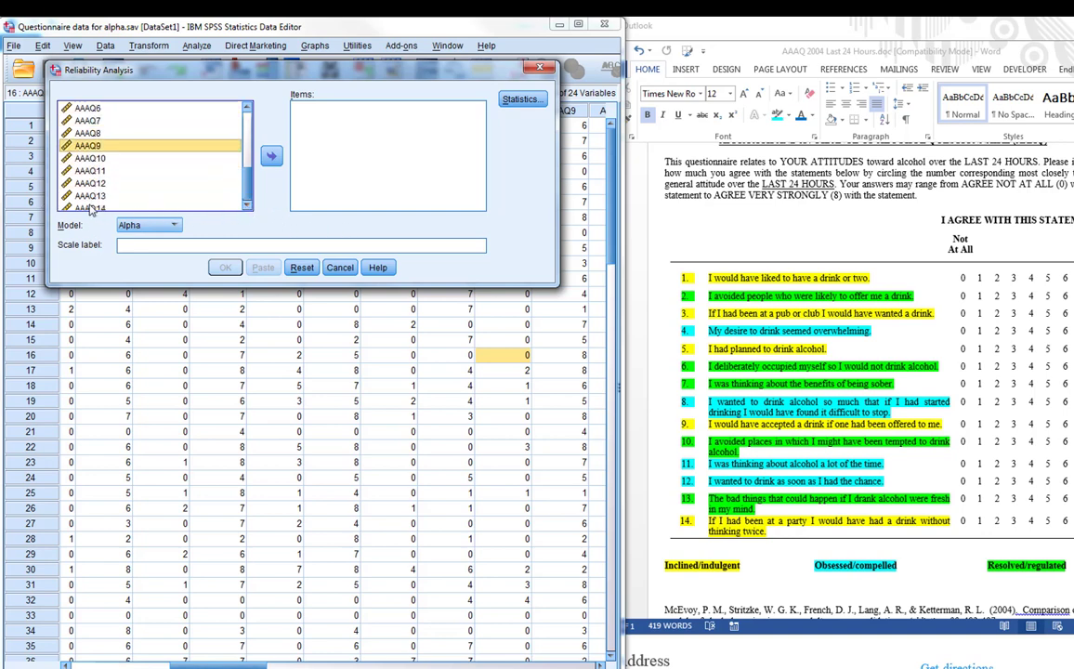
pyautogui.keyDown('ctrl'); pyautogui.click(90, 208); pyautogui.keyUp('ctrl')
pyautogui.click(271, 157)
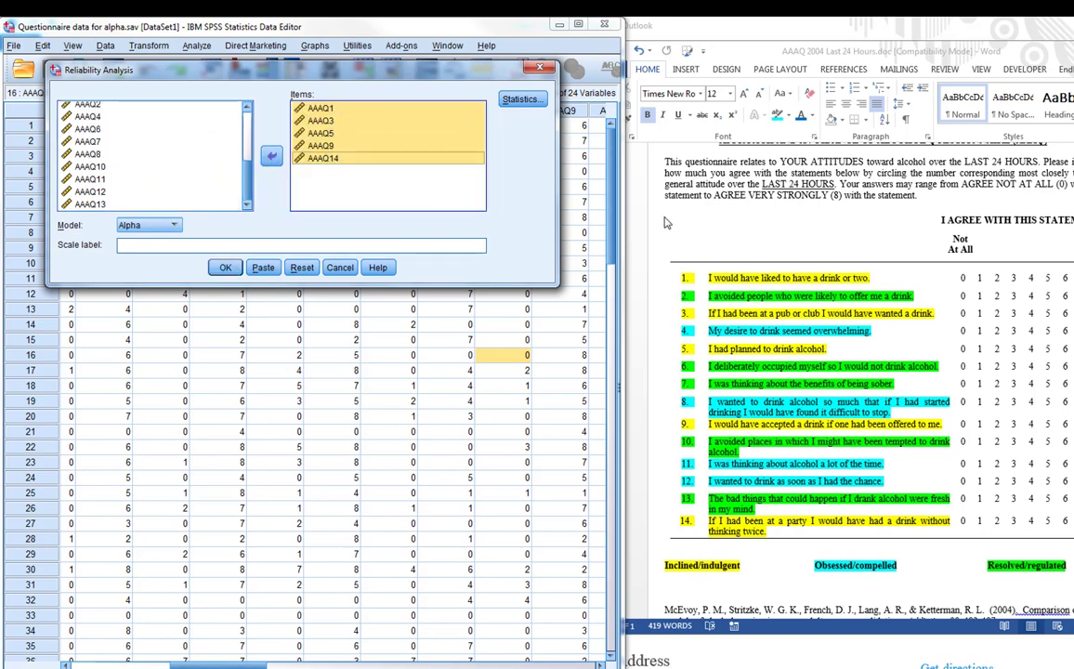
# Request Scale and Scale if item deleted statistics and run the analysis
pyautogui.click(522, 102)
pyautogui.click(220, 178)
pyautogui.click(220, 194)
pyautogui.click(303, 388)
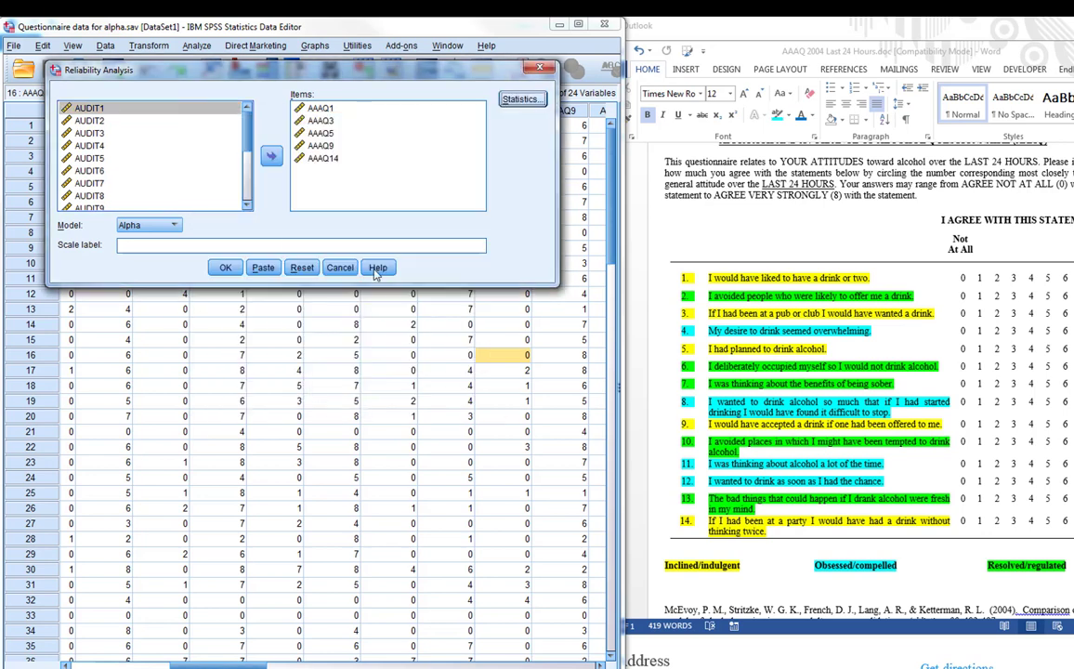
pyautogui.click(204, 244)
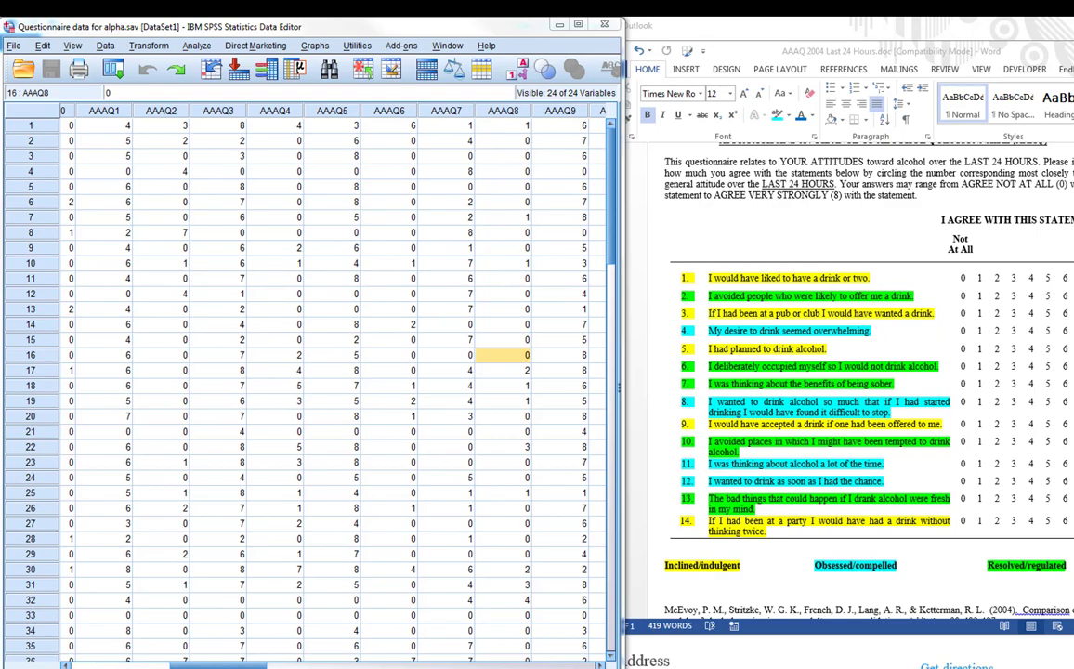
pyautogui.moveTo(309, 112); pyautogui.dragTo(177, 83)
pyautogui.doubleClick(178, 83)
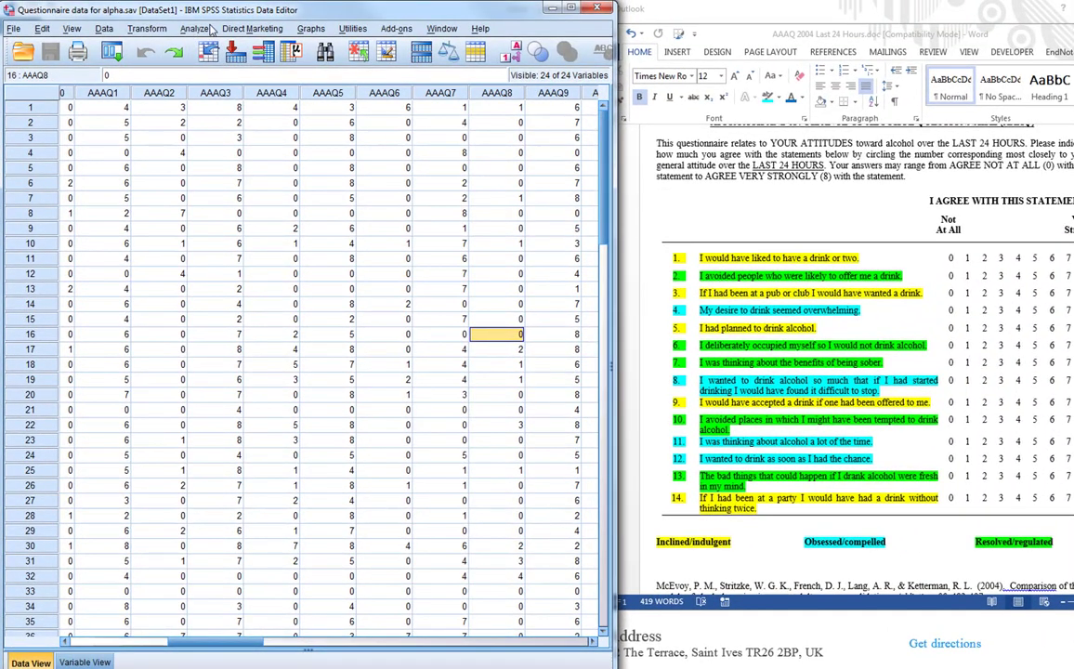
# Reopen Reliability Analysis and remove the five previous AAAQ items
pyautogui.click(201, 29)
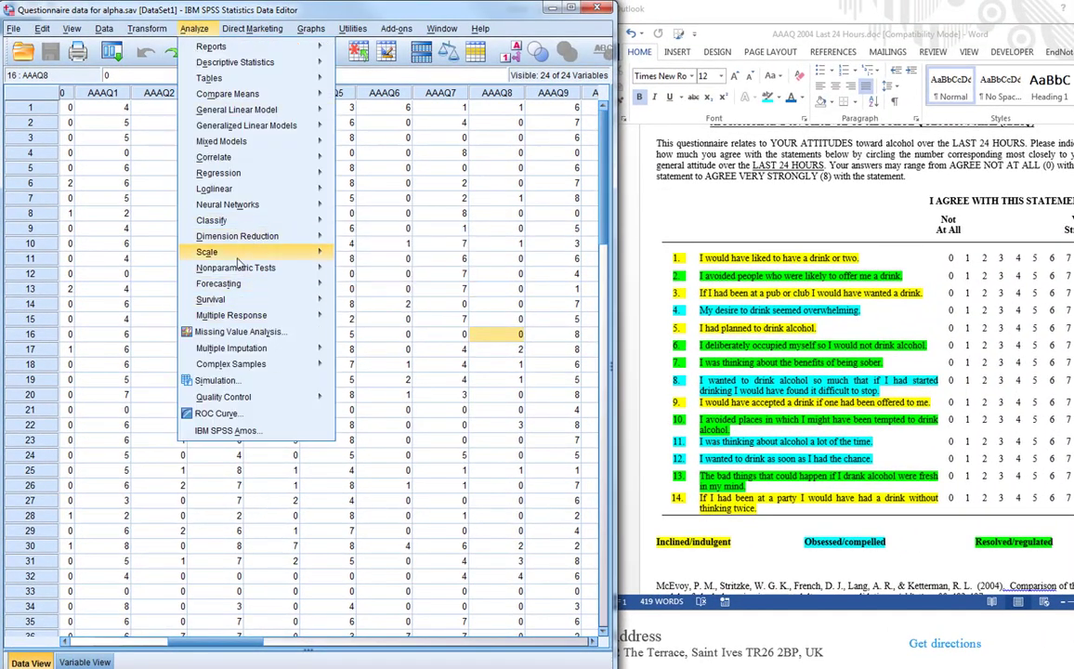
pyautogui.moveTo(238, 263)
pyautogui.click(386, 255)
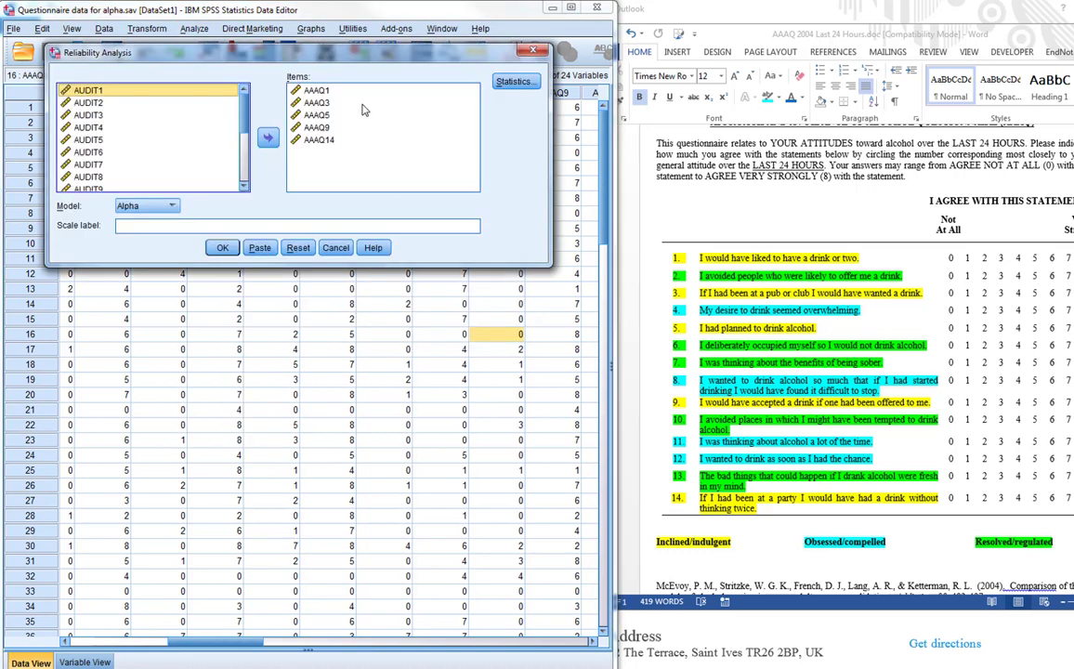
pyautogui.click(311, 90)
pyautogui.keyDown('shift'); pyautogui.click(311, 139); pyautogui.keyUp('shift')
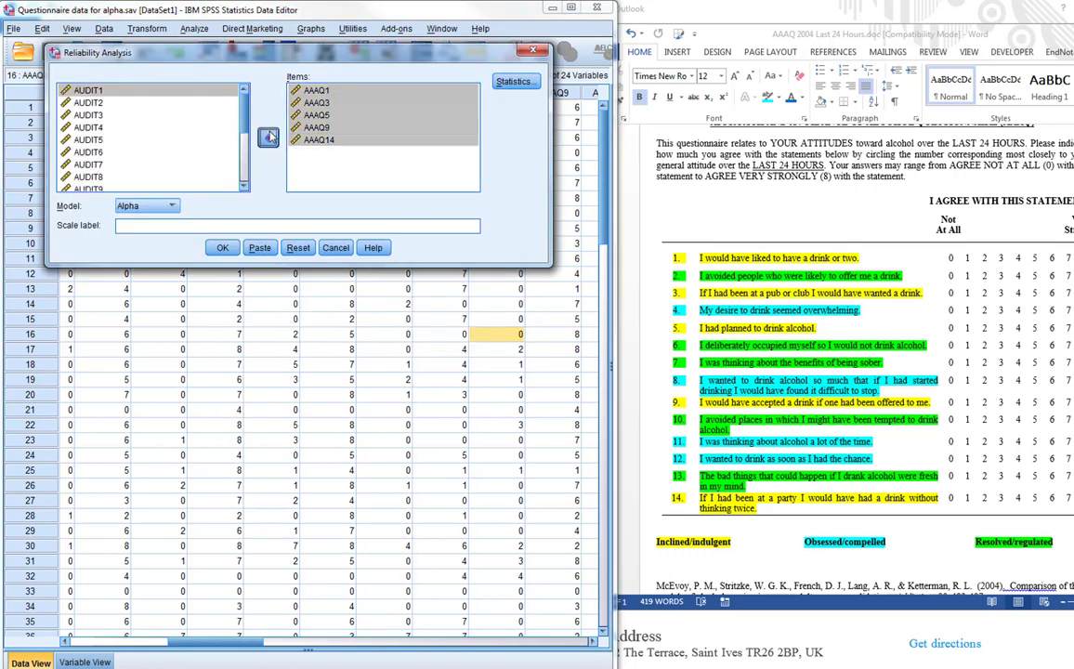
pyautogui.click(267, 137)
# Select AAAQ4, AAAQ8, AAAQ11 and AAAQ12 for the new scale
pyautogui.scroll(-2, 105, 174)
pyautogui.click(101, 154)
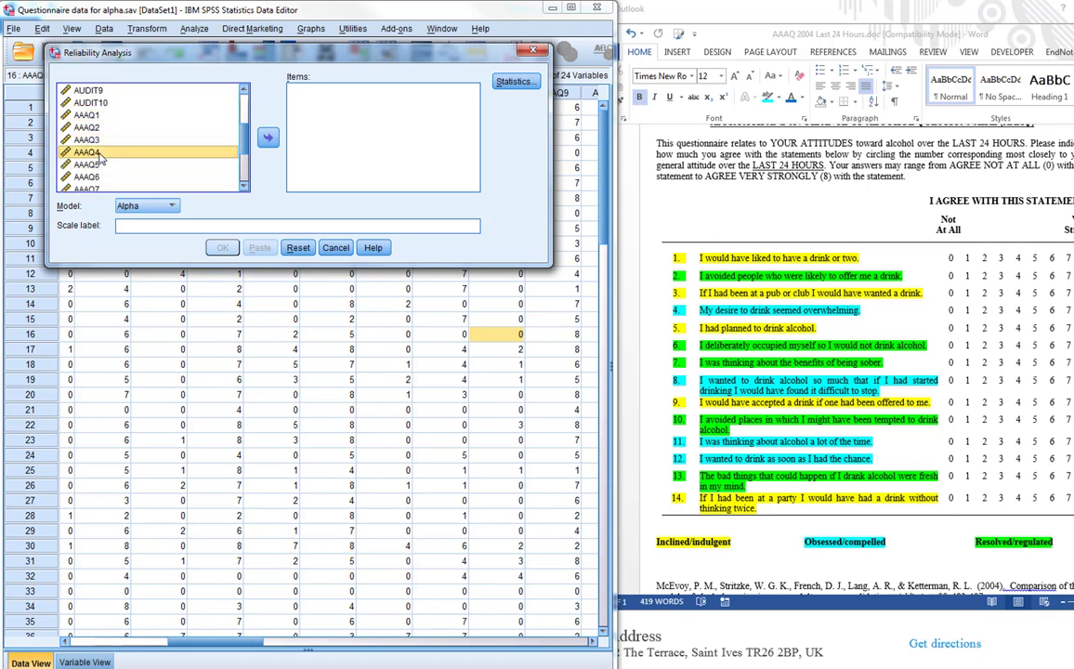
pyautogui.scroll(-2, 100, 156)
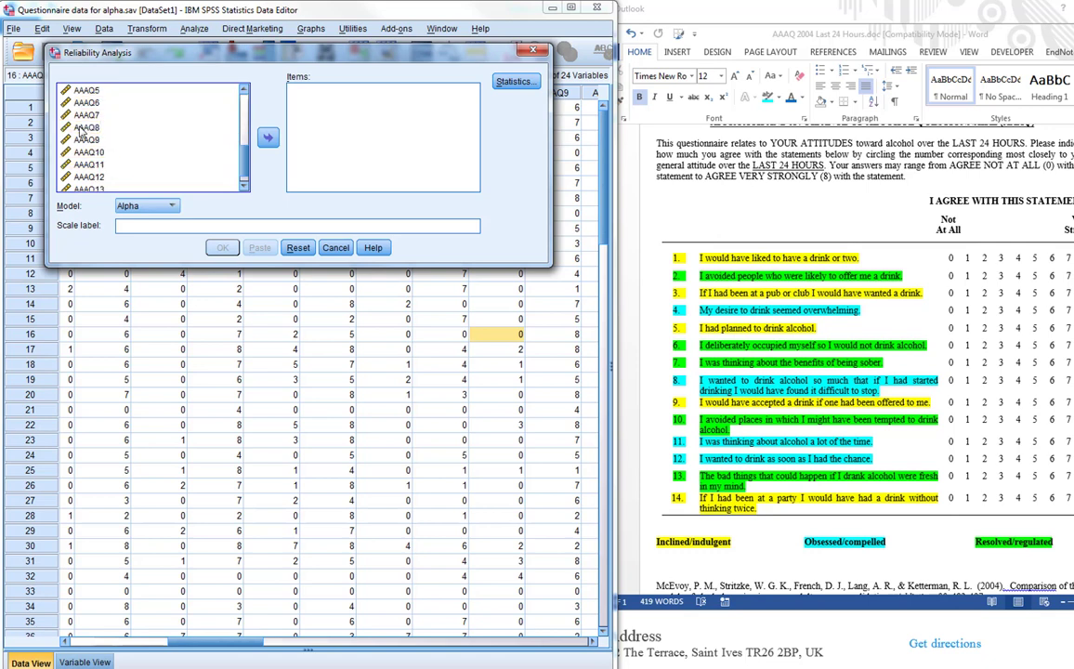
pyautogui.click(130, 127)
pyautogui.scroll(-1, 136, 145)
pyautogui.keyDown('ctrl'); pyautogui.click(101, 148); pyautogui.keyUp('ctrl')
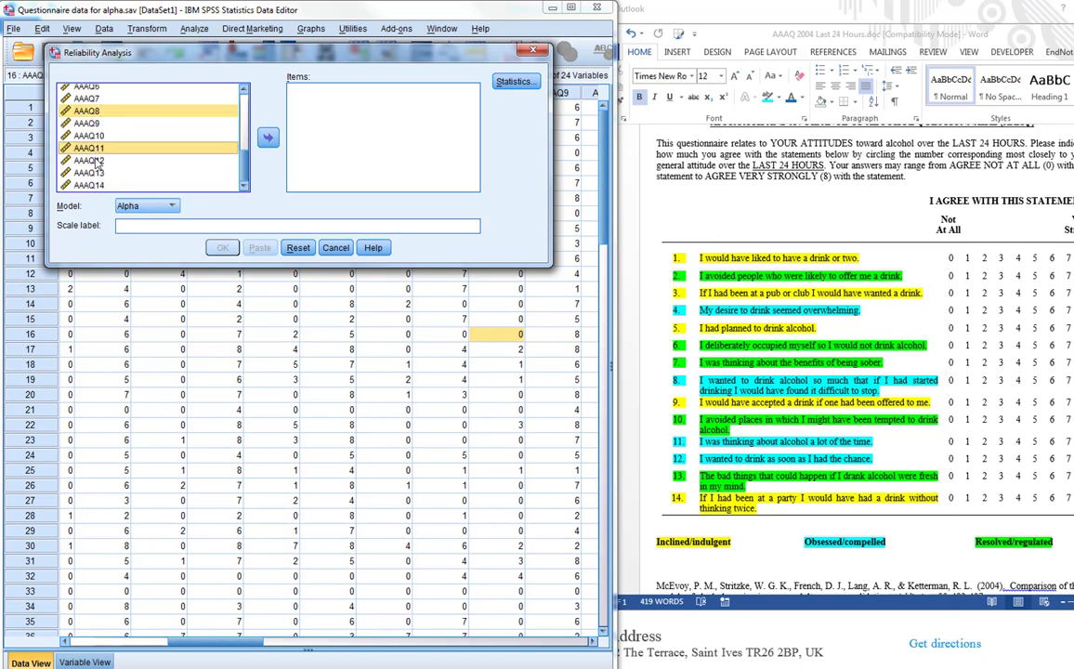
pyautogui.keyDown('ctrl'); pyautogui.click(186, 161); pyautogui.keyUp('ctrl')
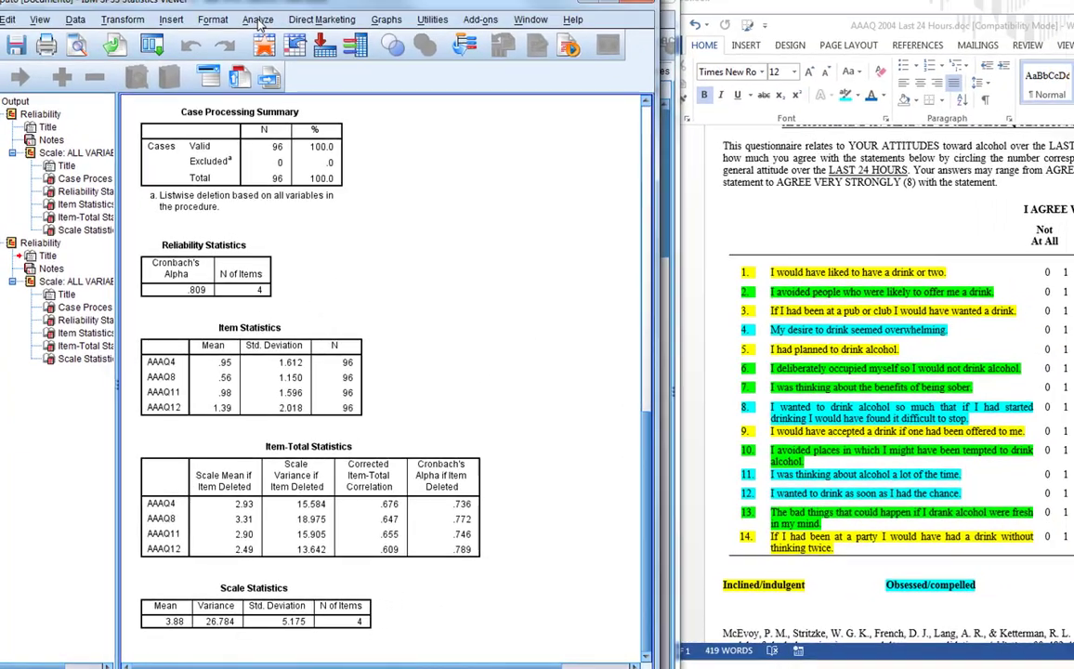
# Reopen Reliability Analysis and remove the four previous AAAQ items
pyautogui.click(258, 19)
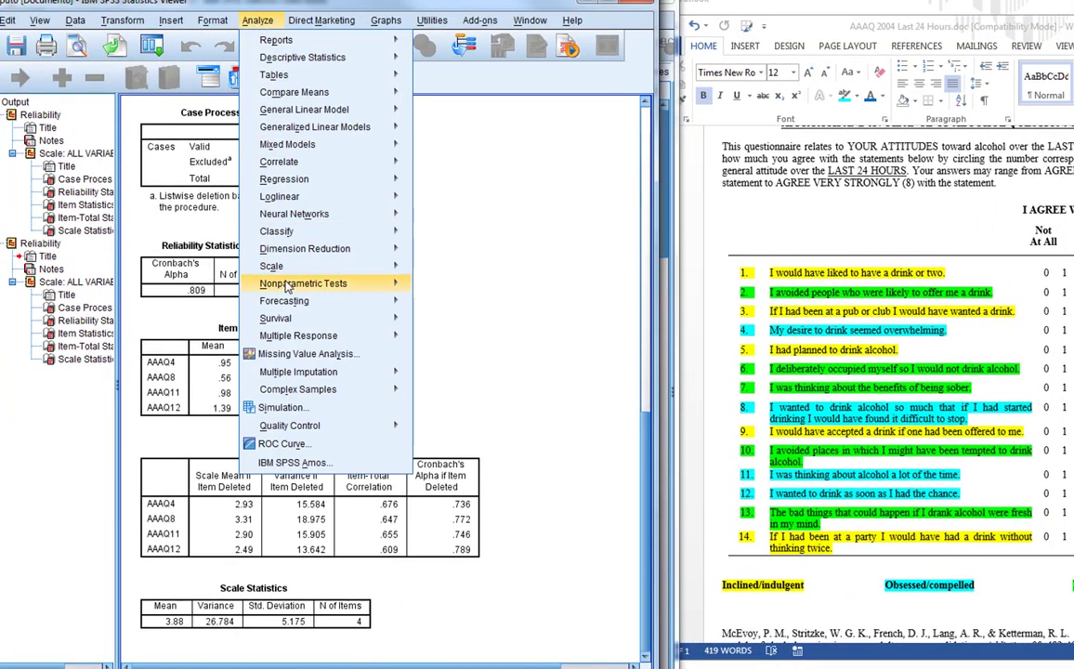
pyautogui.moveTo(288, 268)
pyautogui.click(470, 268)
pyautogui.moveTo(337, 93); pyautogui.dragTo(339, 129)
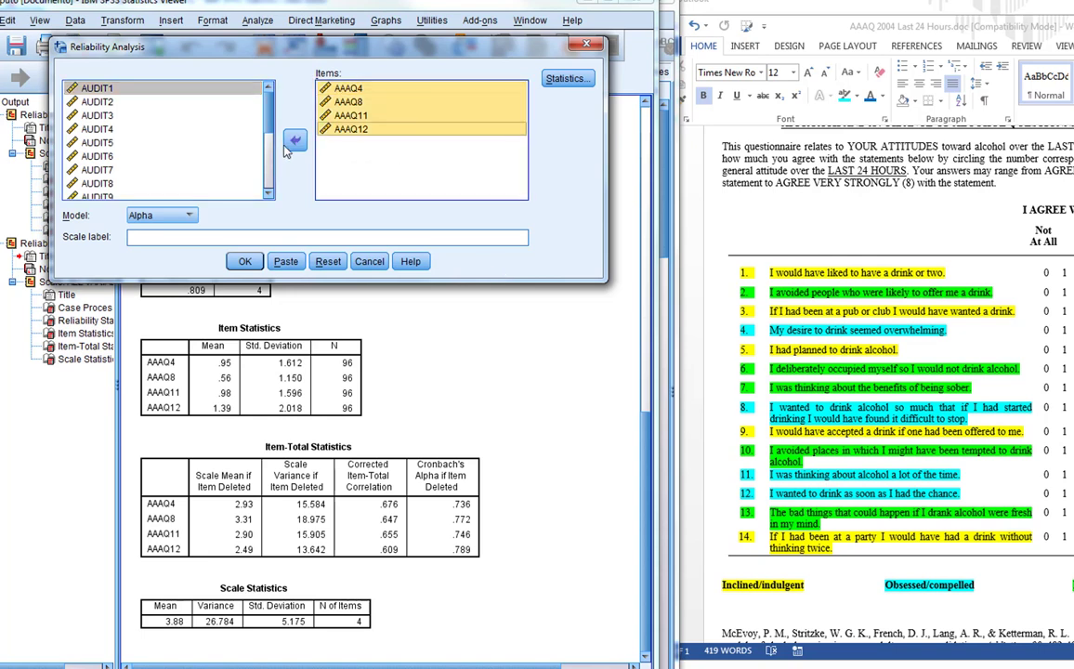
pyautogui.click(295, 141)
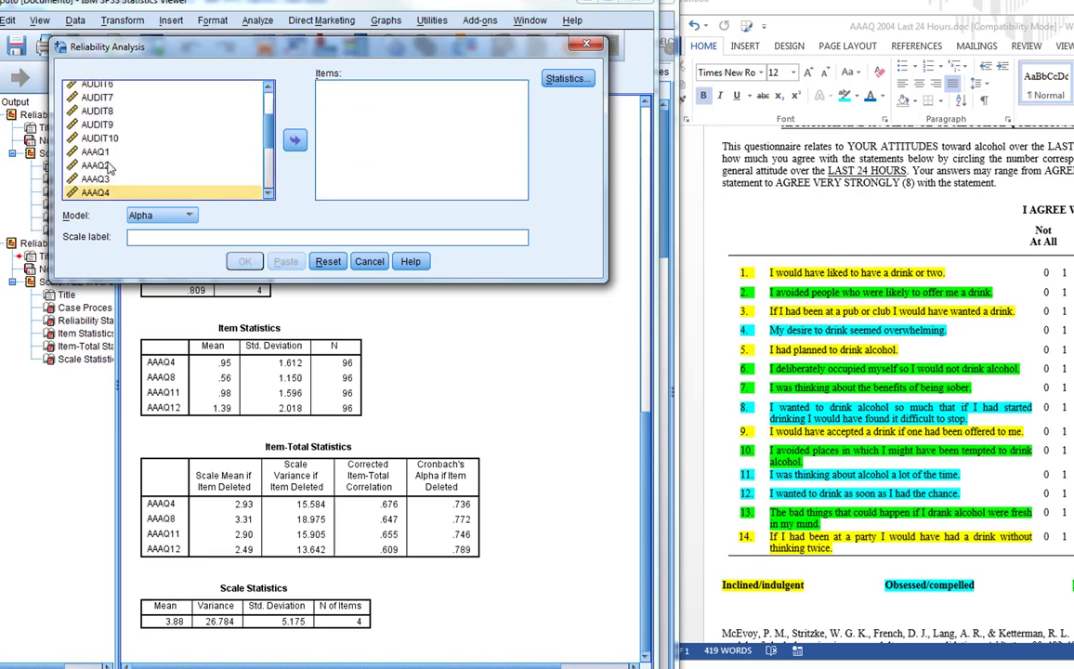
# Add AAAQ2, AAAQ6, AAAQ7, AAAQ10 and AAAQ13 as items and run the analysis
pyautogui.scroll(-1, 109, 166)
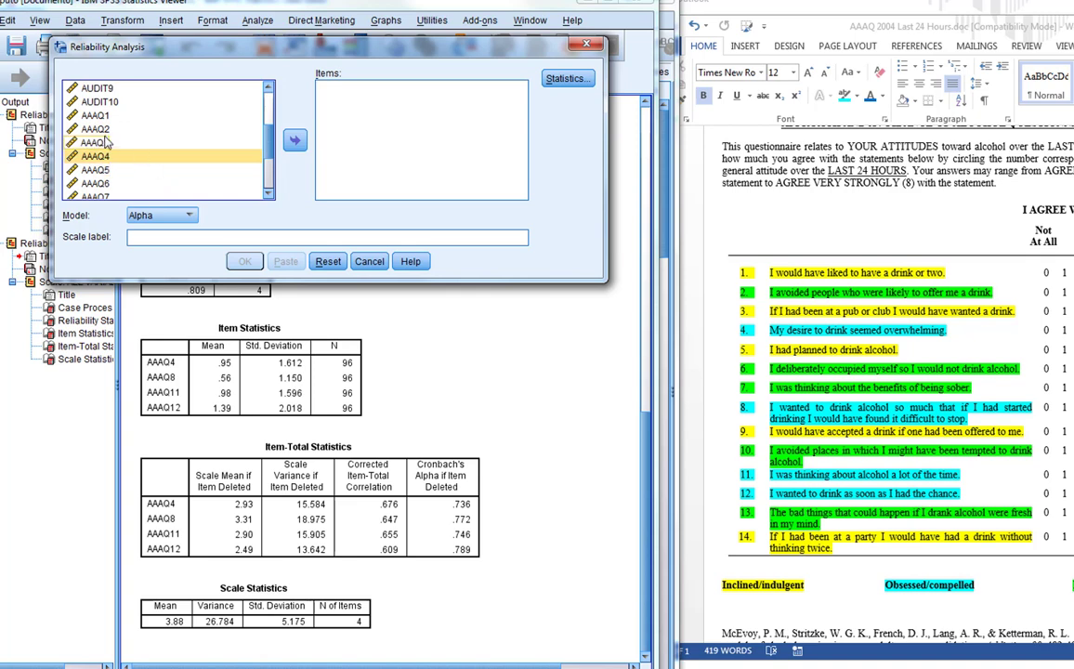
pyautogui.click(97, 130)
pyautogui.scroll(-1, 152, 172)
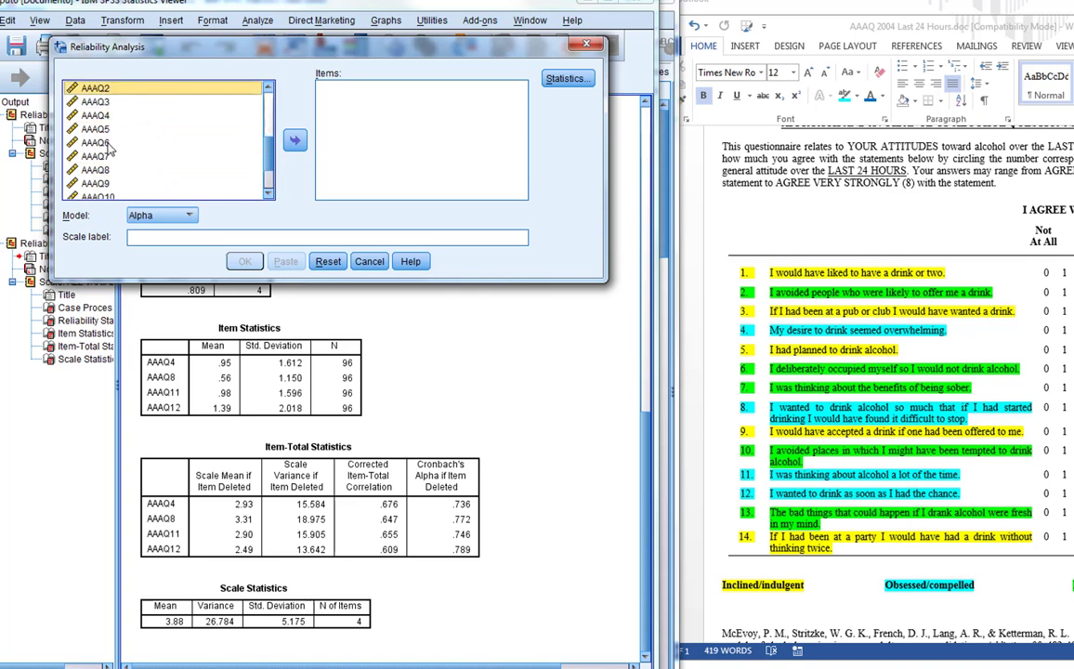
pyautogui.keyDown('ctrl'); pyautogui.click(102, 143); pyautogui.keyUp('ctrl')
pyautogui.keyDown('ctrl'); pyautogui.click(104, 157); pyautogui.keyUp('ctrl')
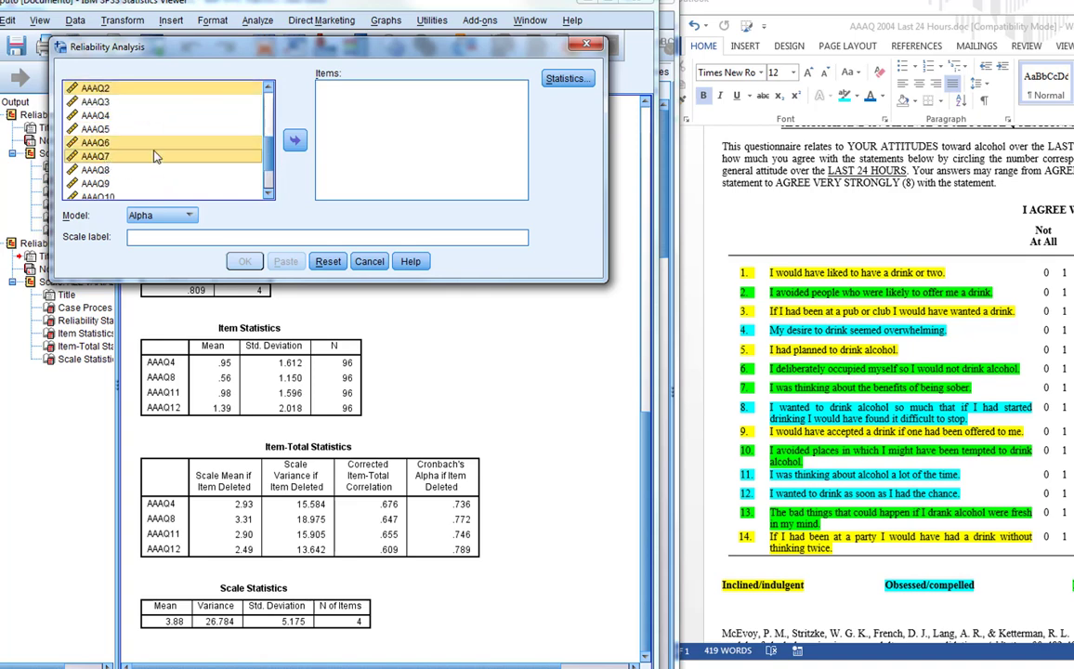
pyautogui.scroll(-1, 155, 158)
pyautogui.keyDown('ctrl'); pyautogui.click(90, 157); pyautogui.keyUp('ctrl')
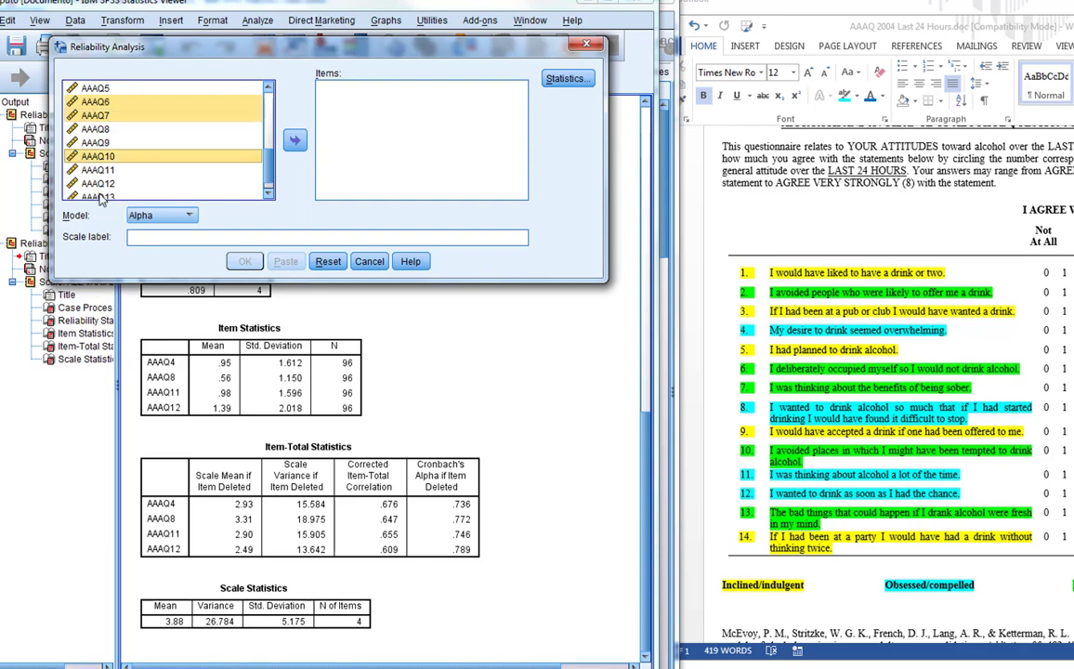
pyautogui.keyDown('ctrl'); pyautogui.click(102, 197); pyautogui.keyUp('ctrl')
pyautogui.click(295, 140)
pyautogui.click(245, 262)
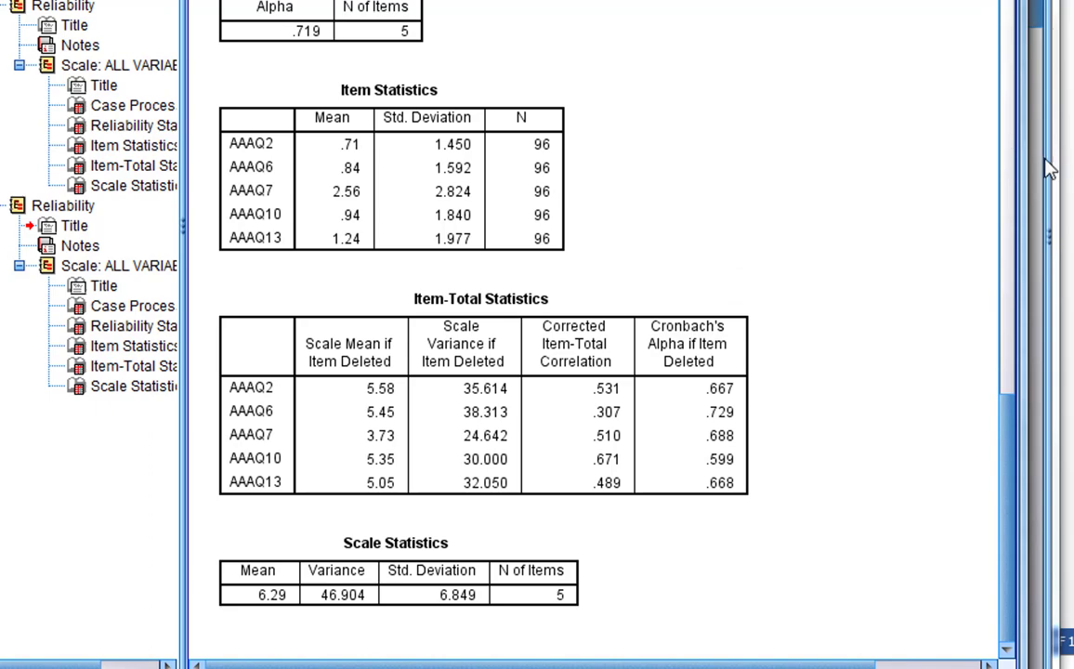
pyautogui.scroll(1, 1020, 144)
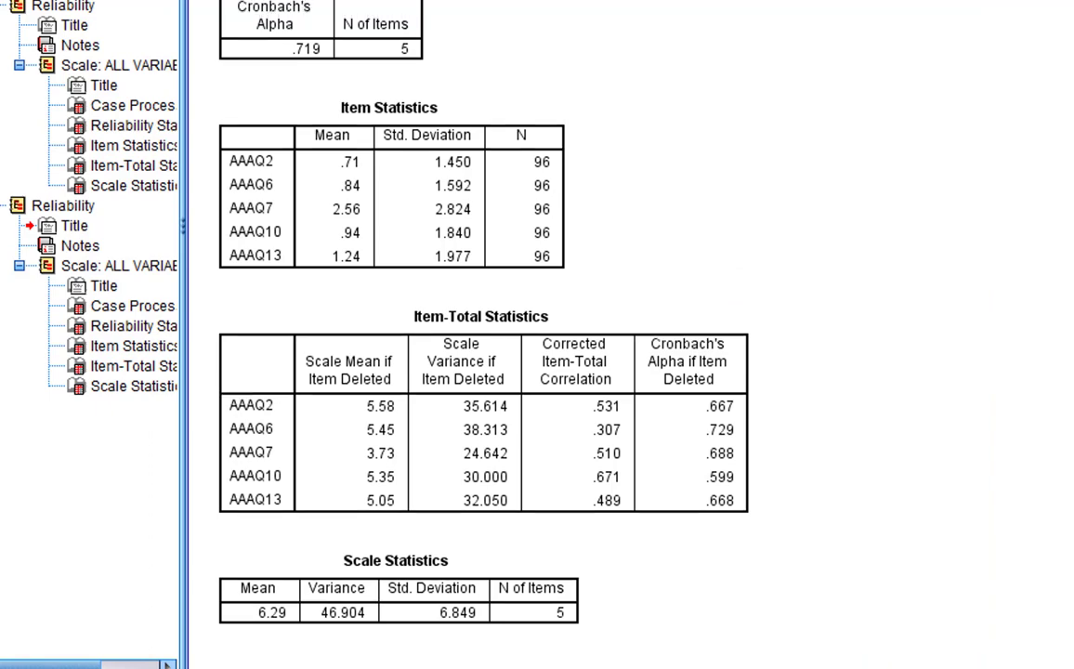
pyautogui.scroll(15, 874, 300)
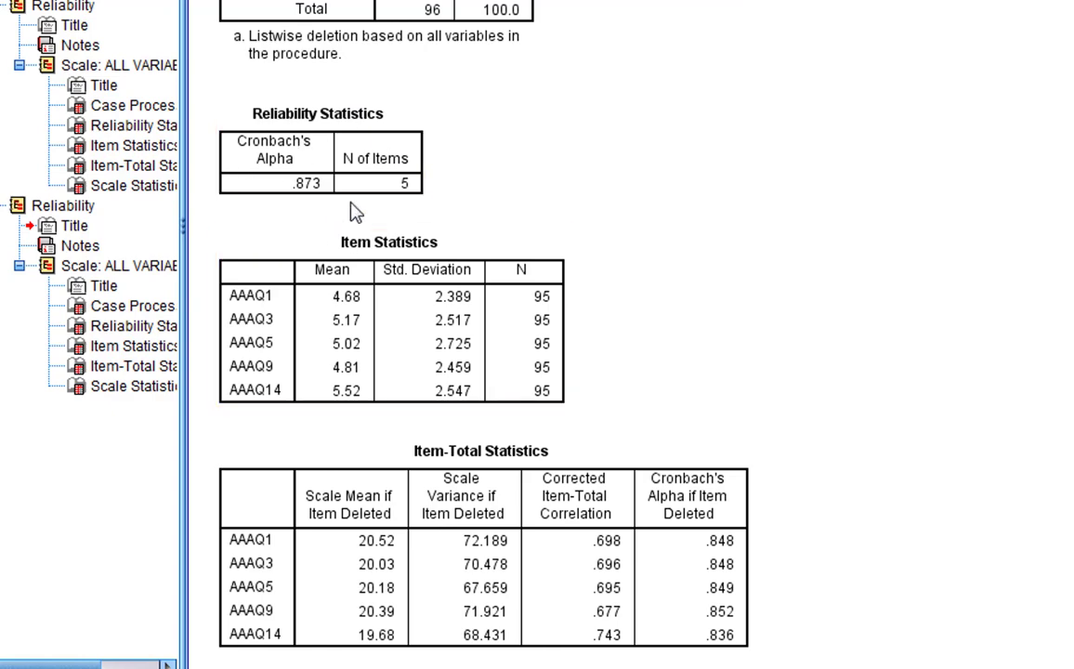
pyautogui.scroll(-10, 453, 149)
pyautogui.scroll(-3, 420, 140)
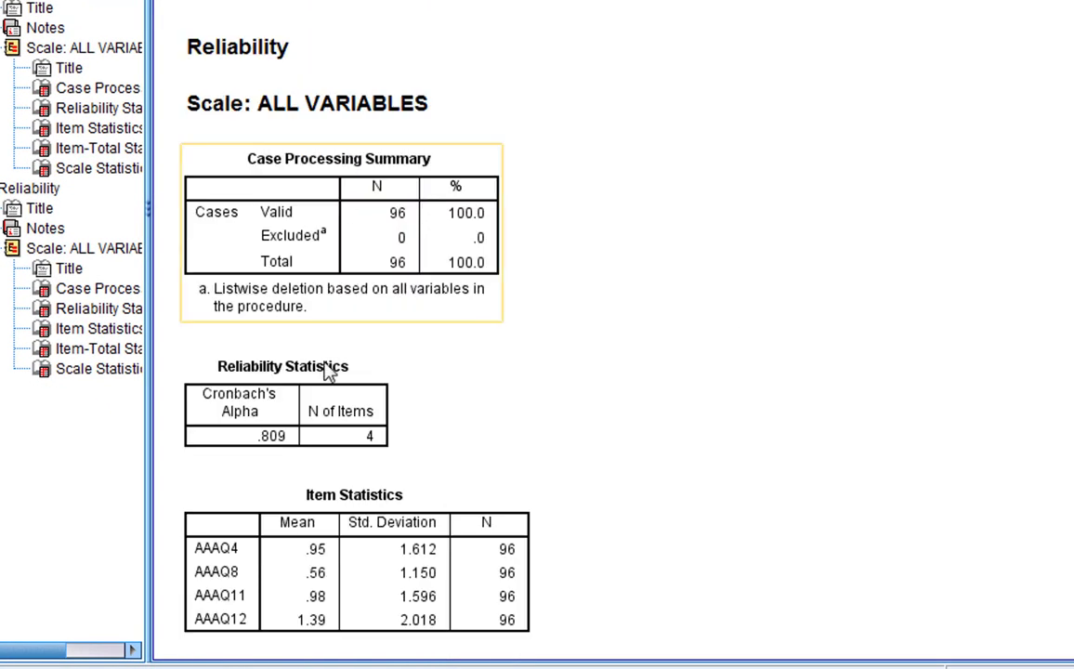
pyautogui.scroll(-20, 594, 418)
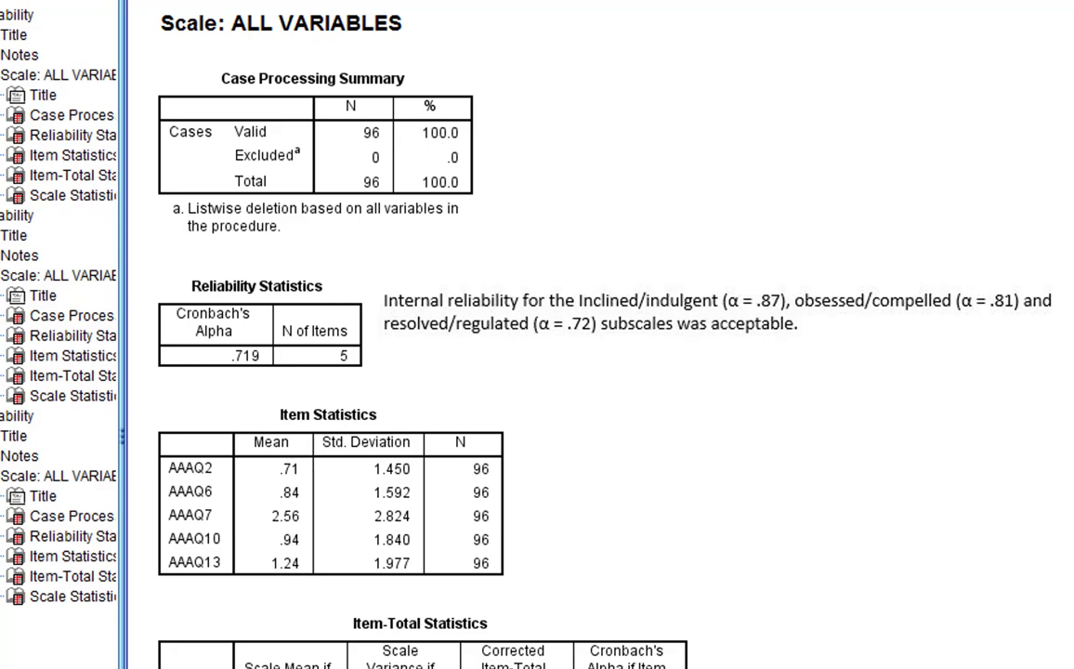
# Add AAAQ14 to the five-item AAAQ scale and rerun, dropping alpha to .490
pyautogui.click(403, 47)
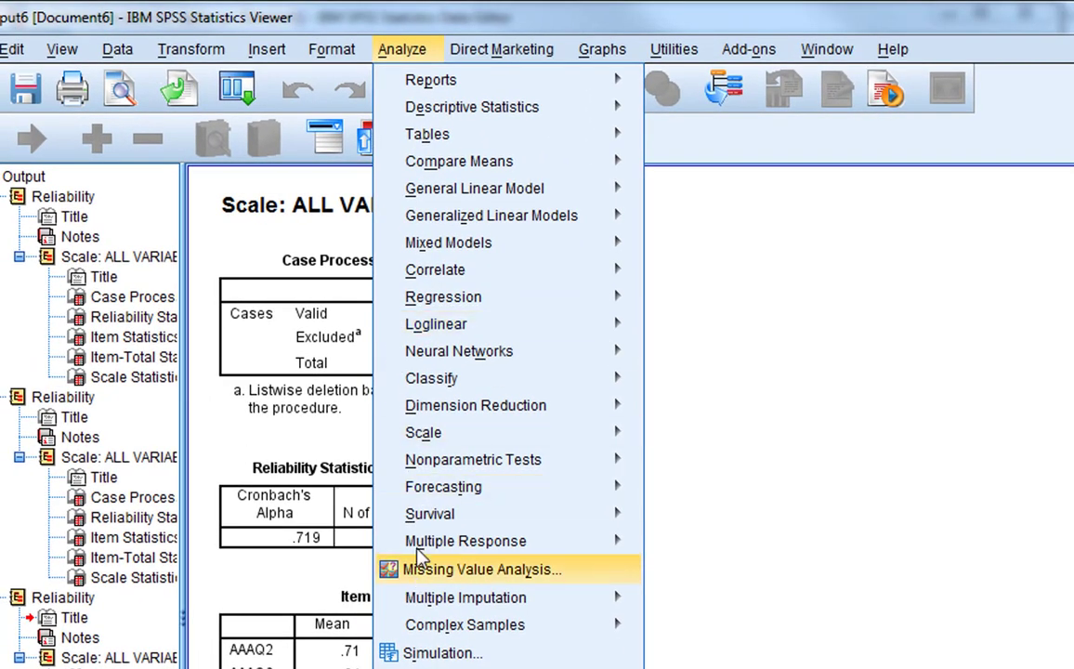
pyautogui.moveTo(427, 493)
pyautogui.moveTo(427, 433)
pyautogui.click(692, 439)
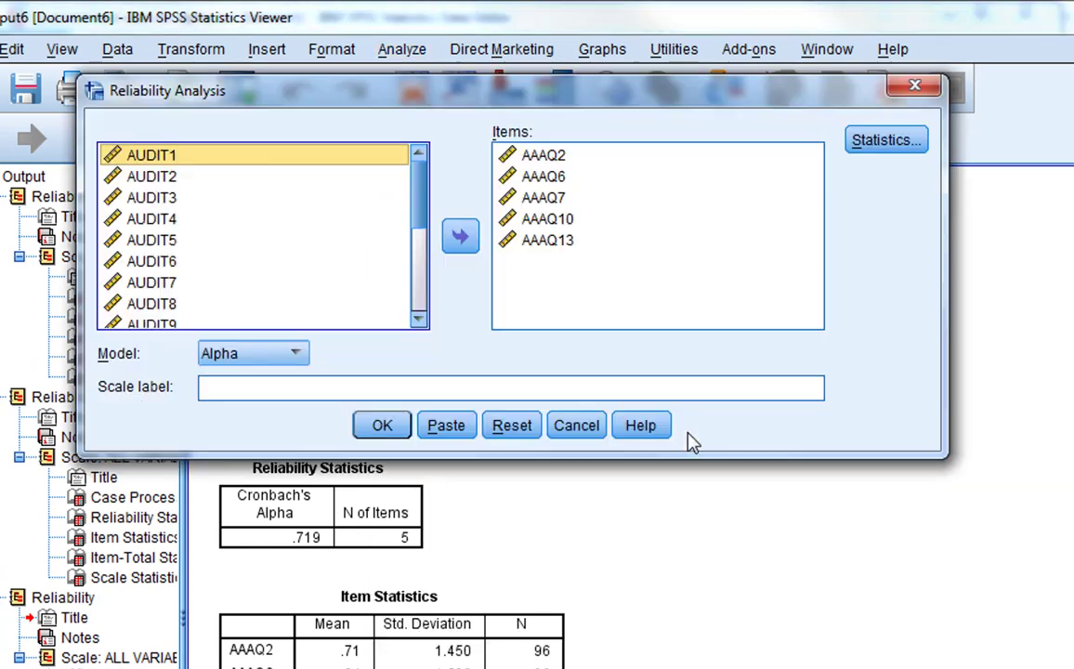
pyautogui.scroll(3, 203, 231)
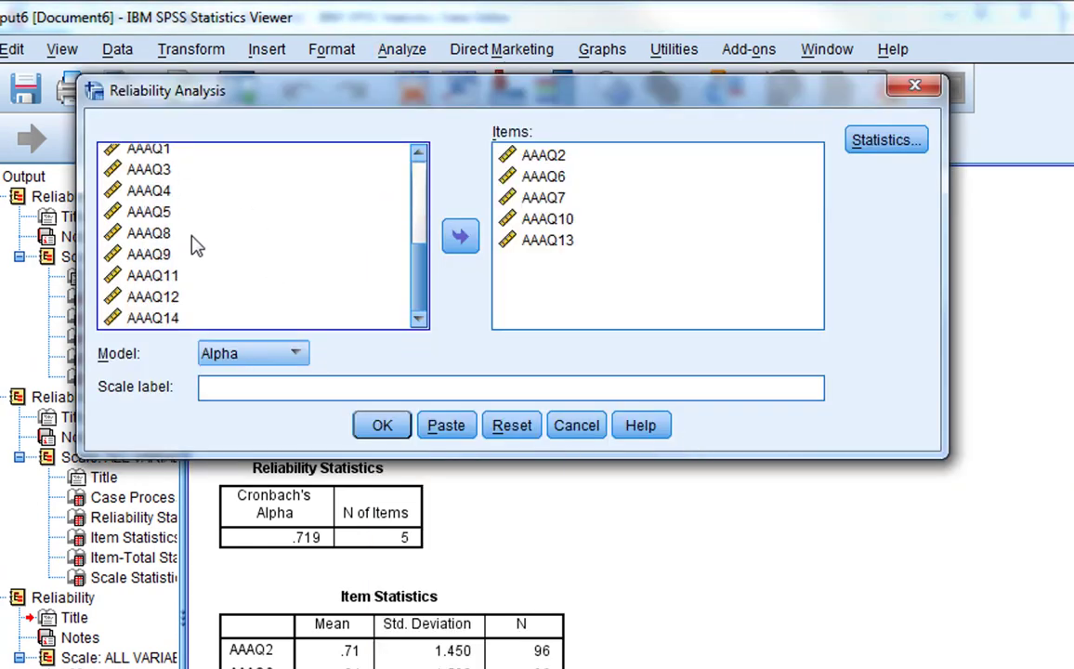
pyautogui.click(170, 318)
pyautogui.click(462, 237)
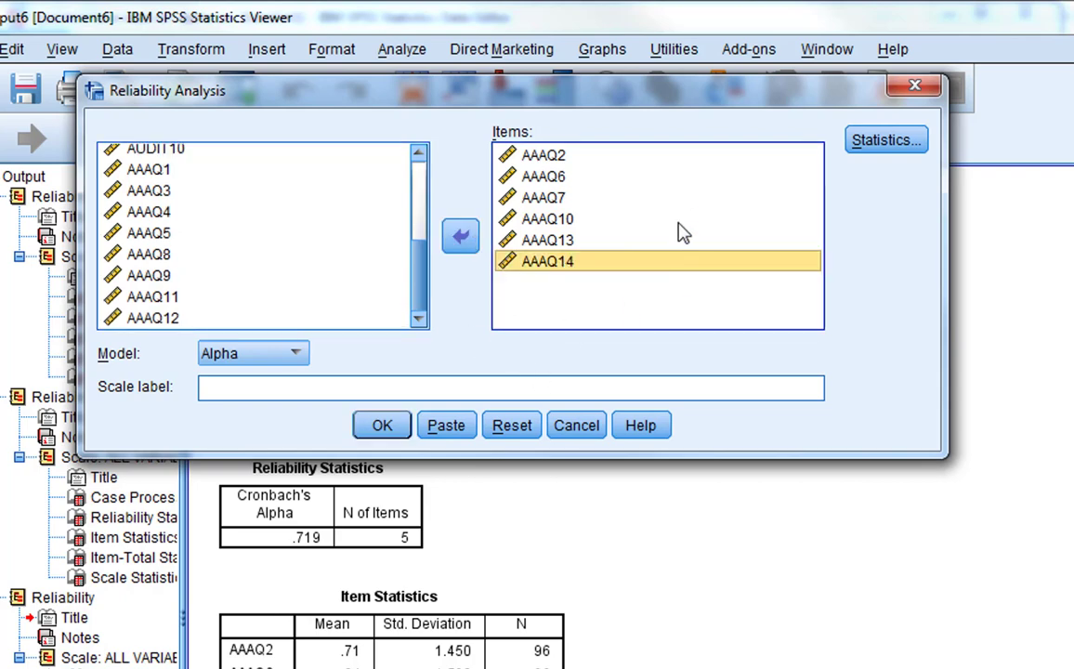
pyautogui.click(651, 220)
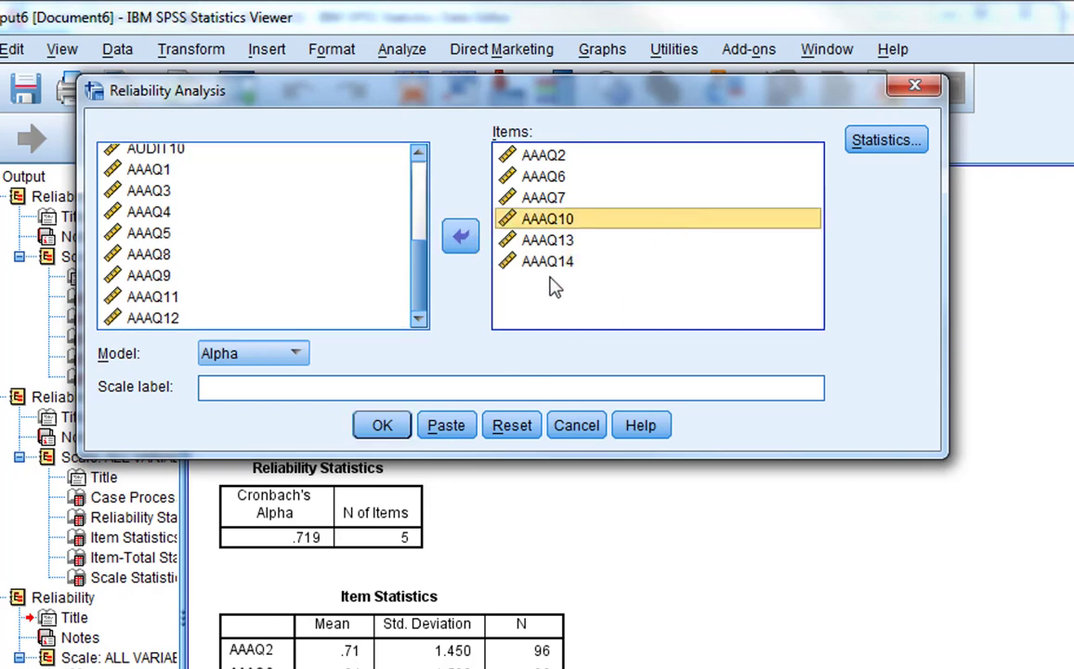
pyautogui.click(382, 424)
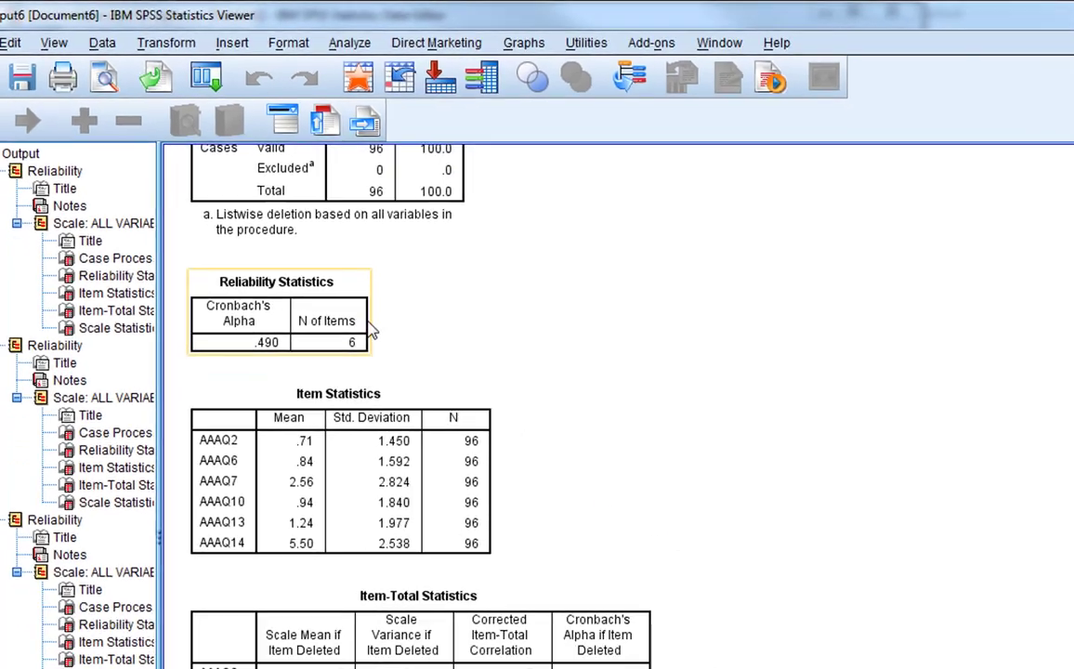
pyautogui.scroll(3, 558, 372)
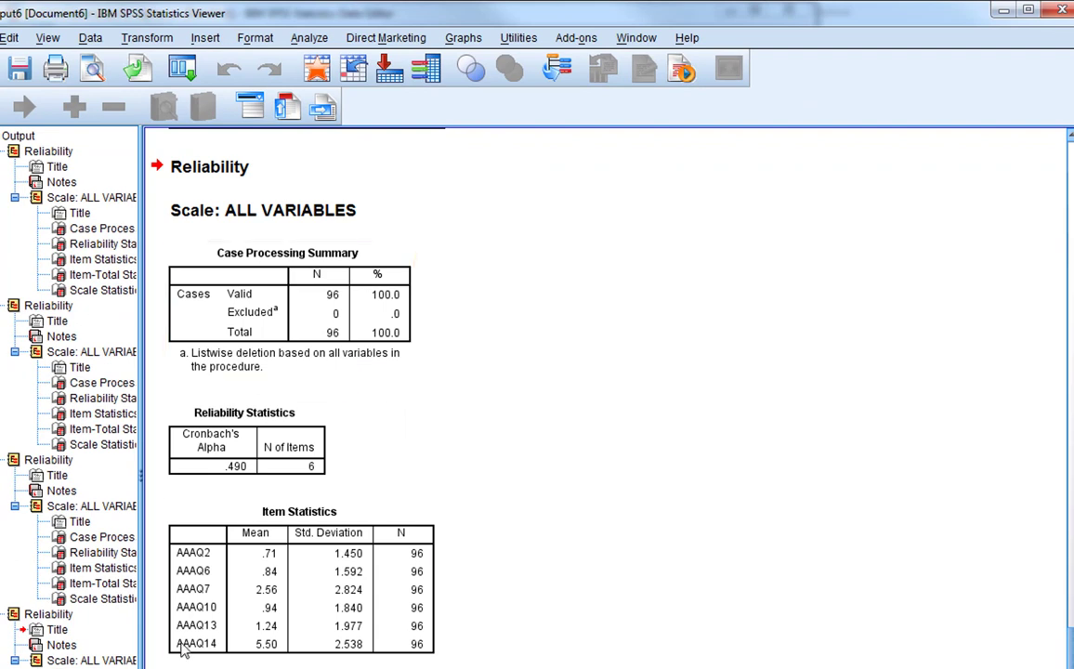
pyautogui.scroll(-2, 328, 531)
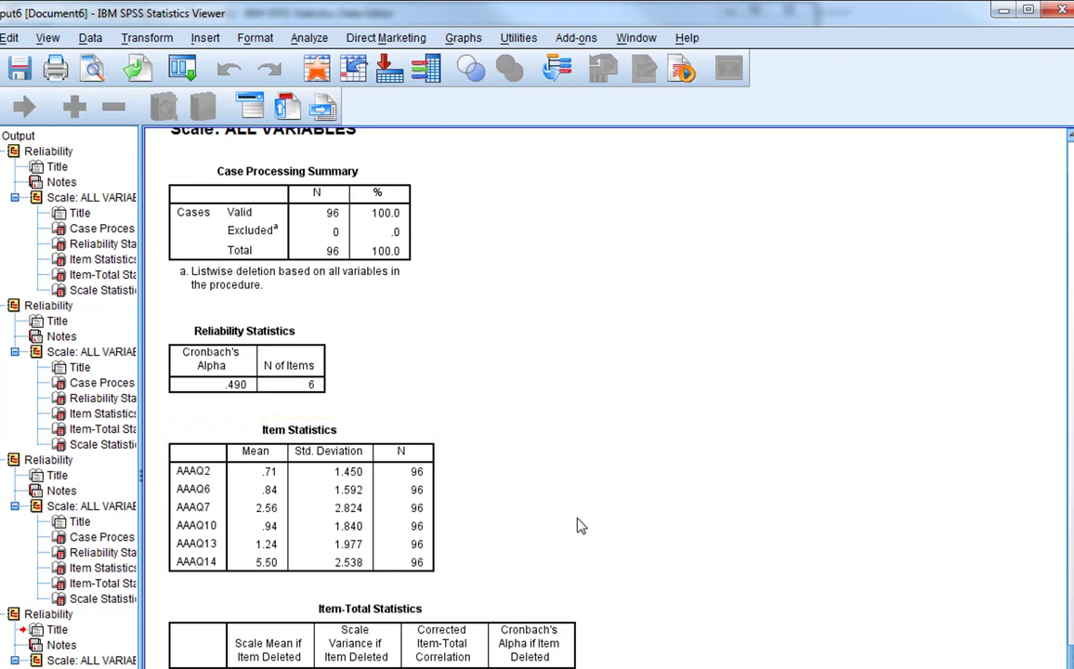
pyautogui.scroll(-2, 526, 475)
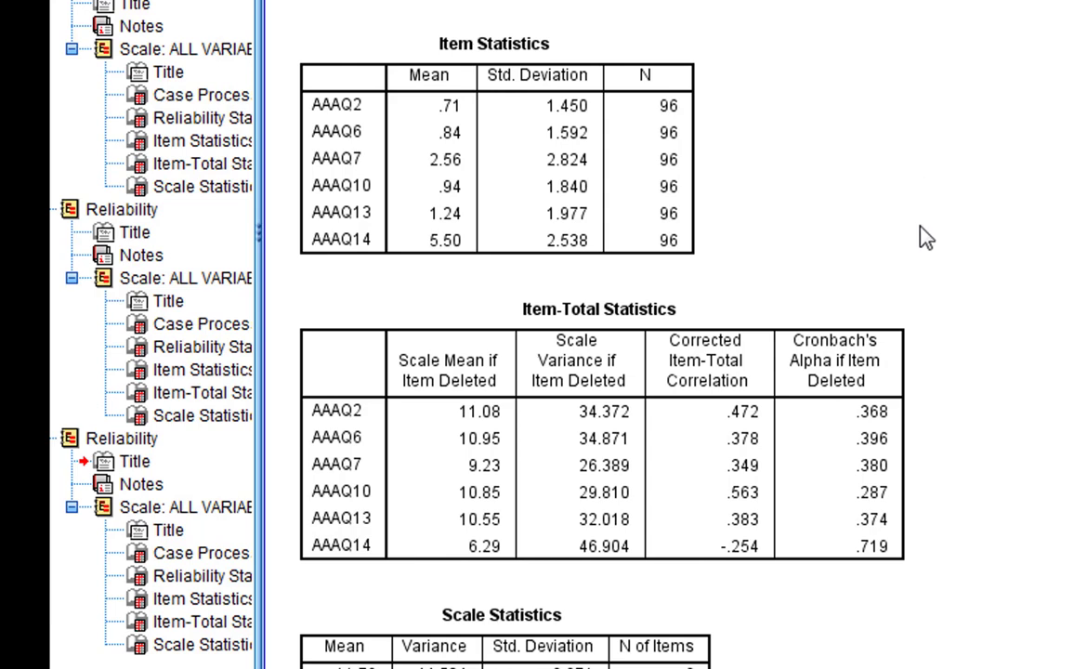
pyautogui.scroll(5, 927, 237)
pyautogui.scroll(4, 926, 234)
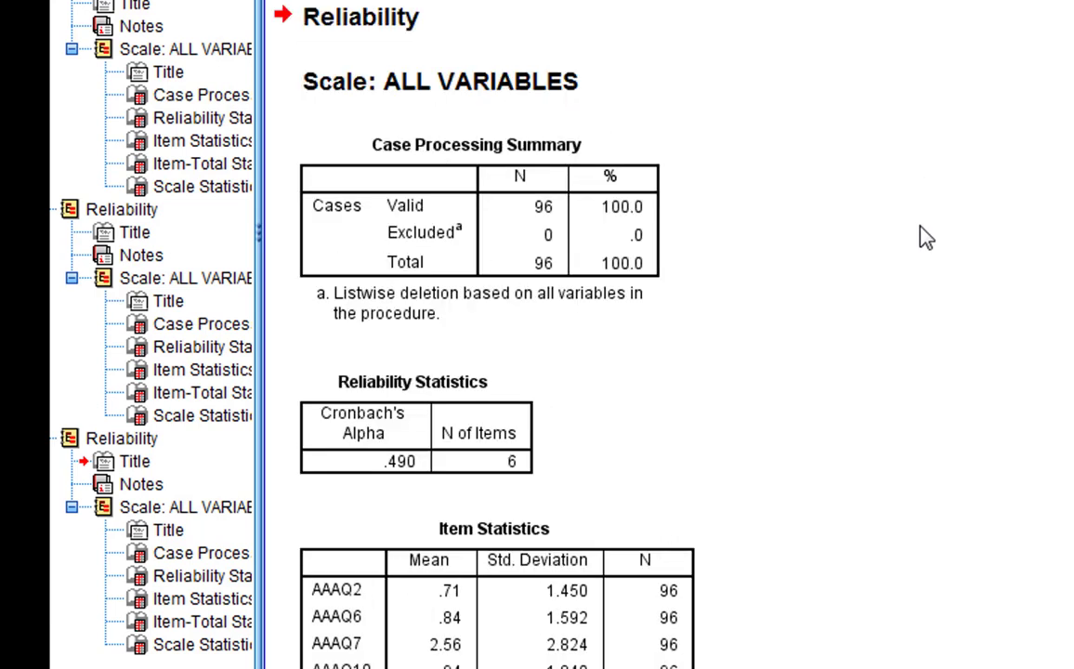
pyautogui.scroll(6, 945, 277)
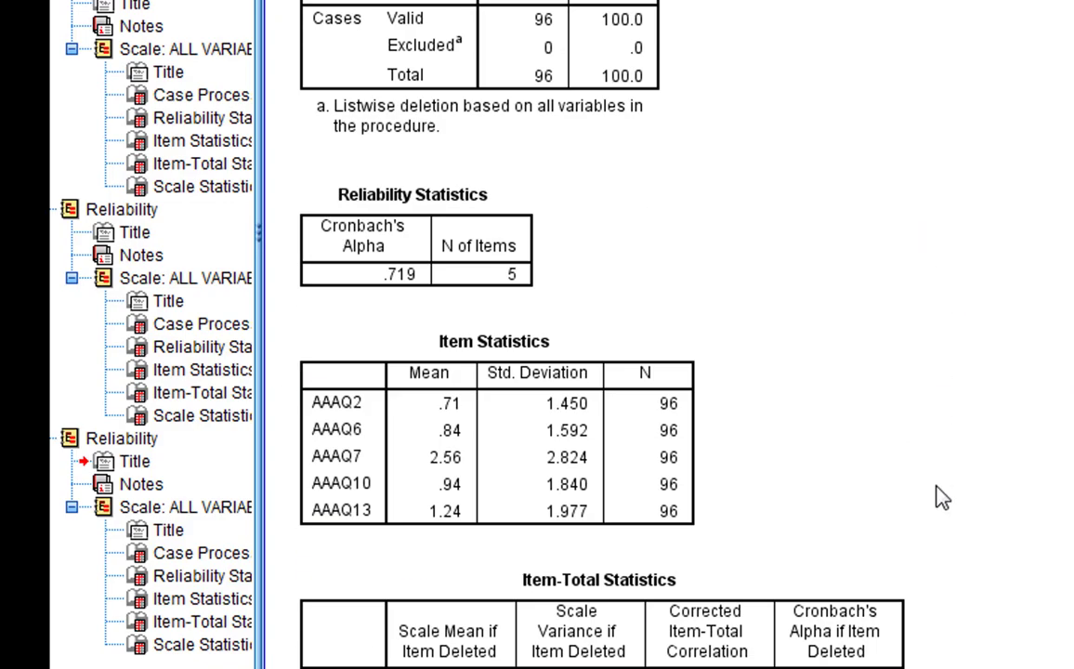